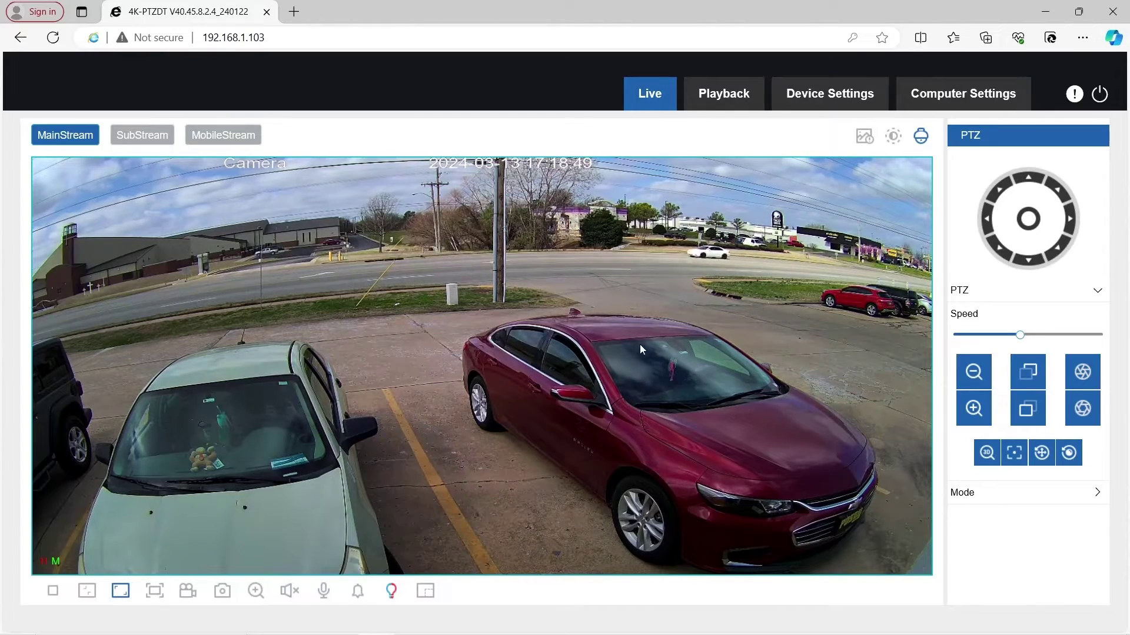
Pan the camera left, tilt it up, pan right, then pan back left with the PTZ arrows
left_click(986, 223)
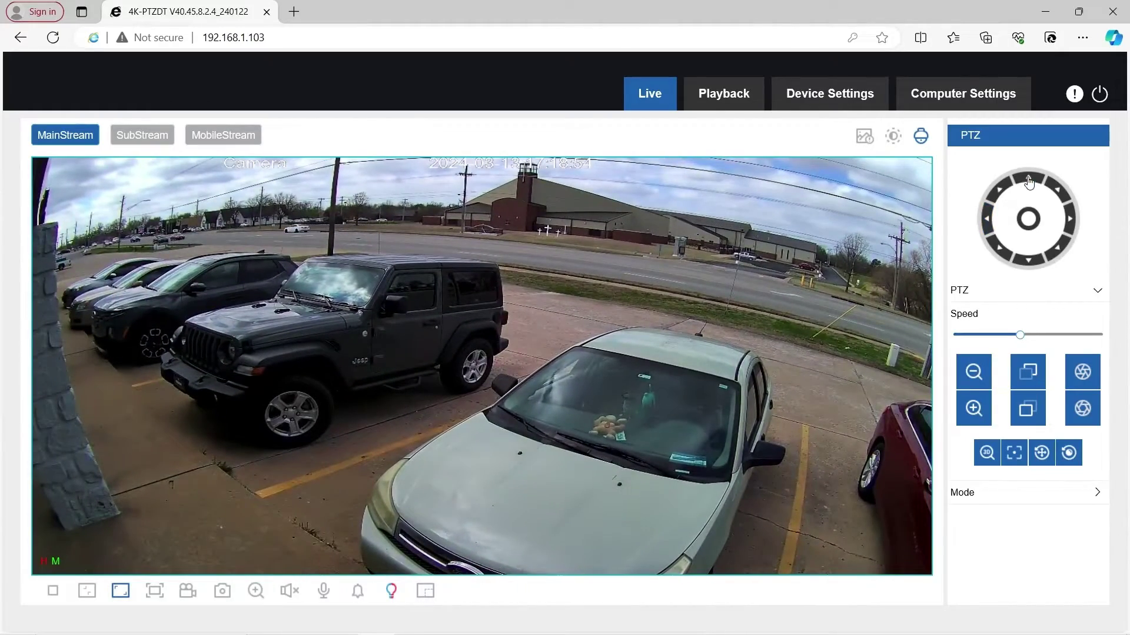
left_click(1028, 186)
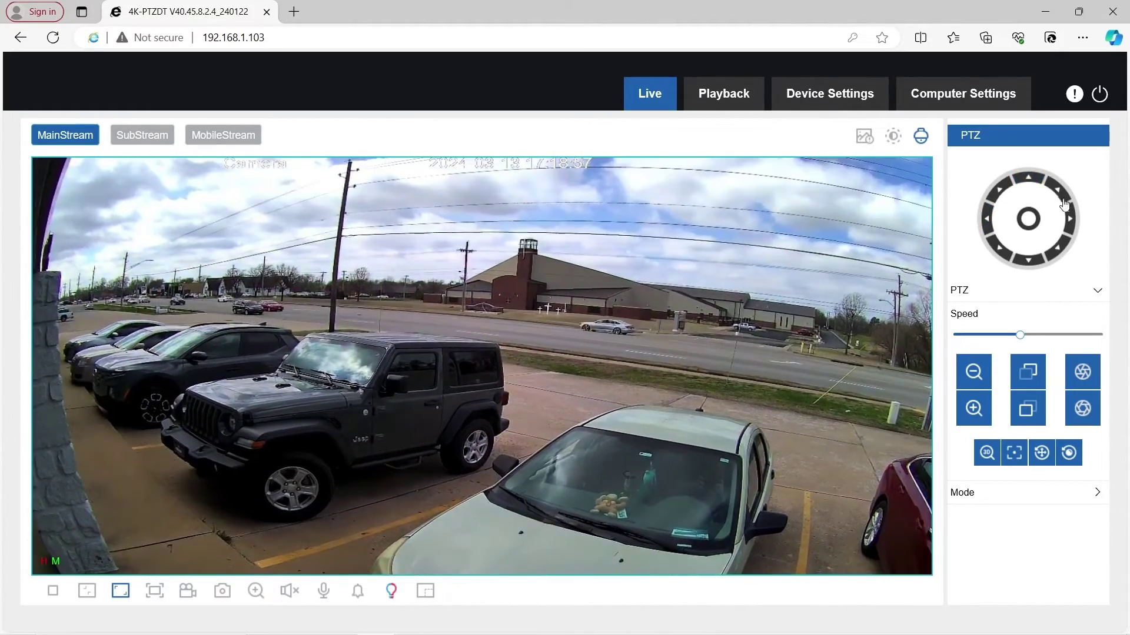
left_click(1071, 223)
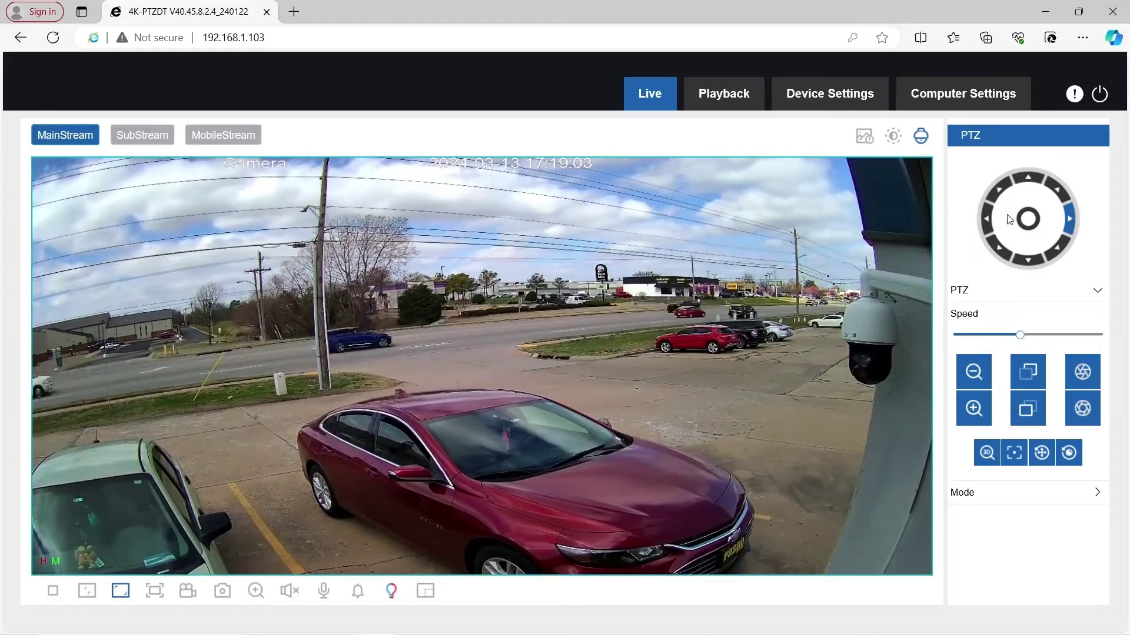
left_click(993, 220)
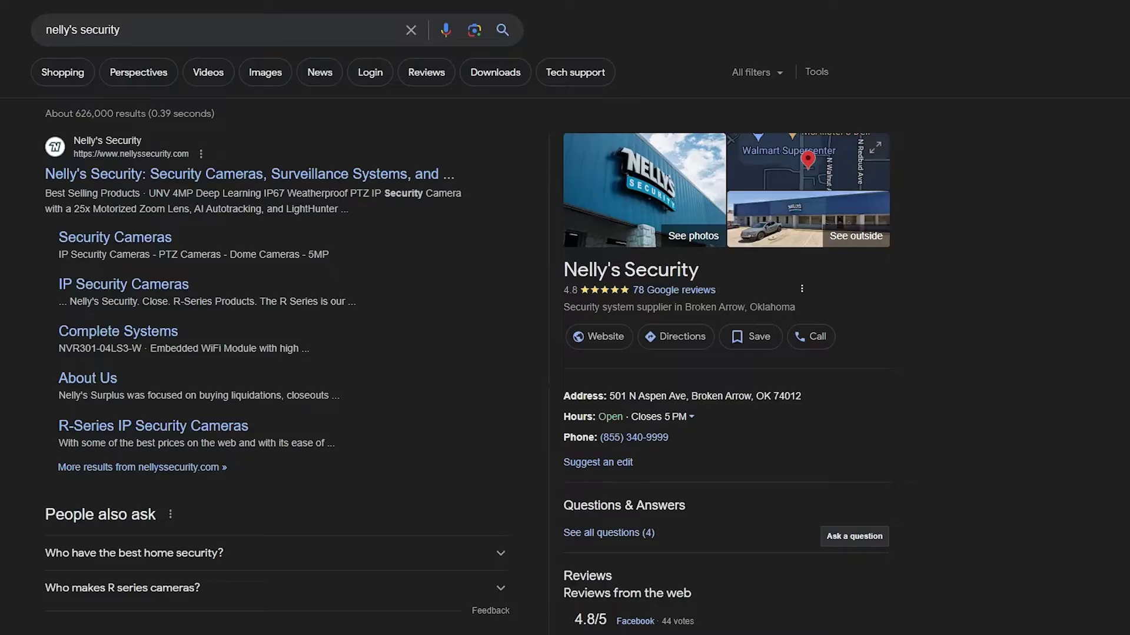
Search Nelly's Security for 'r-series 4k mini' and open the mini PTZ product page
left_click(366, 172)
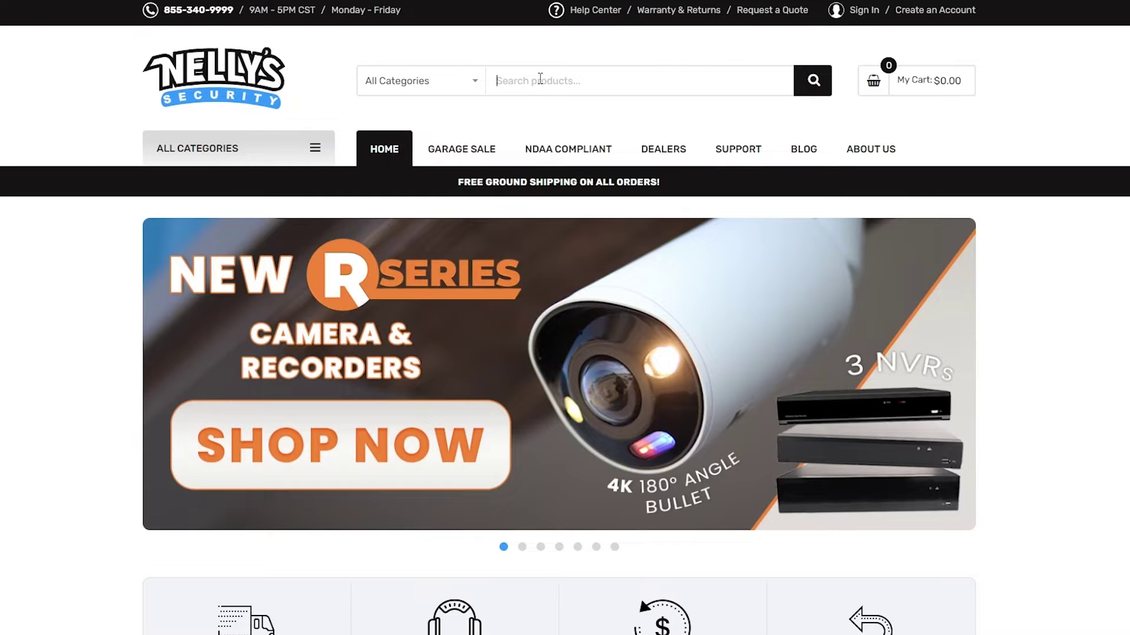
left_click(540, 79)
type("r-series ")
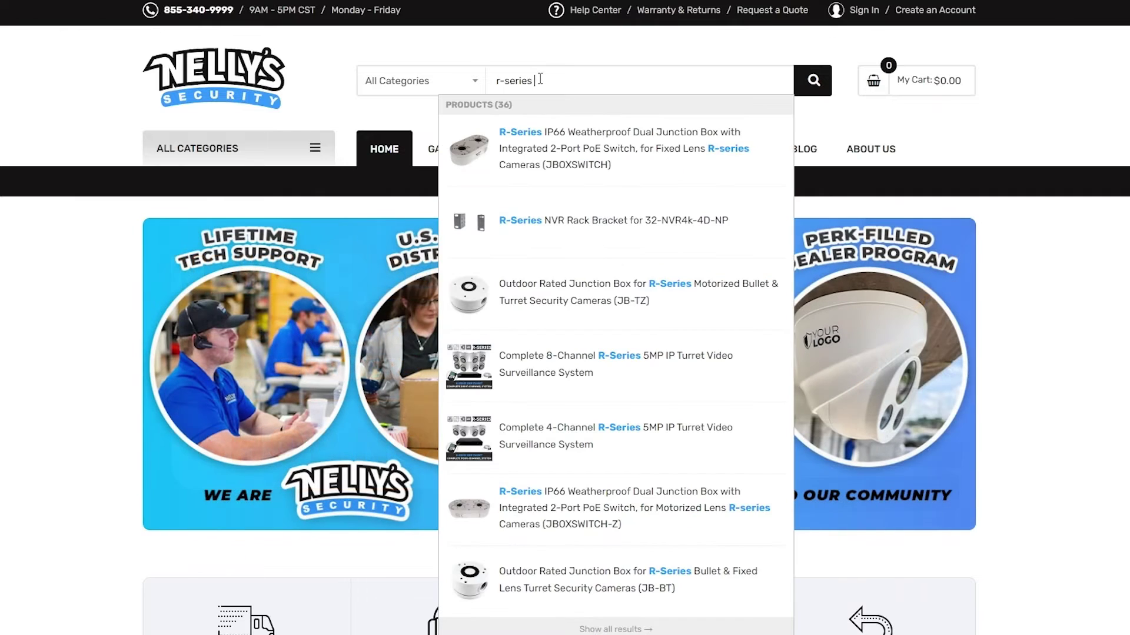
type("4k mini")
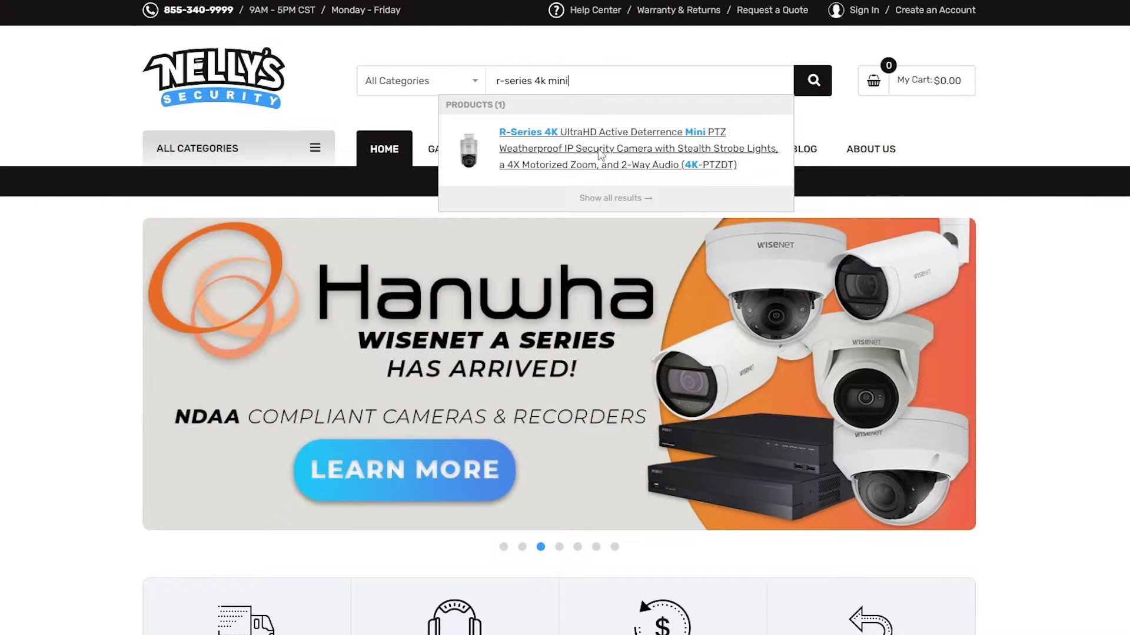
left_click(599, 155)
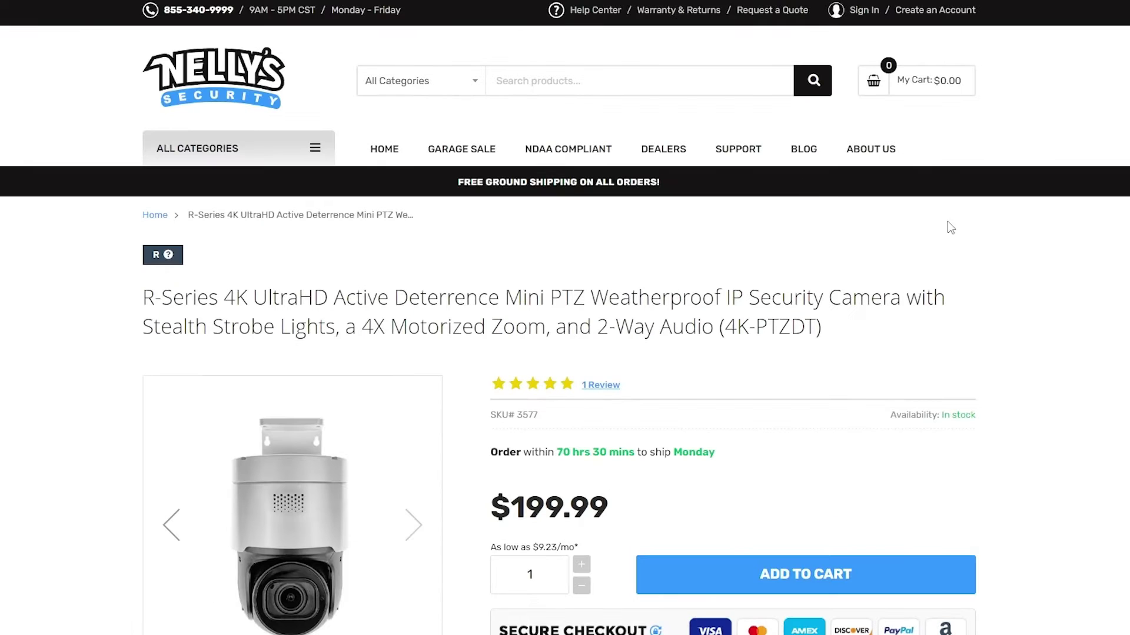
Show the product's Downloads section listing firmware 40.45.8.2.4
scroll(1059, 383, "down", 20)
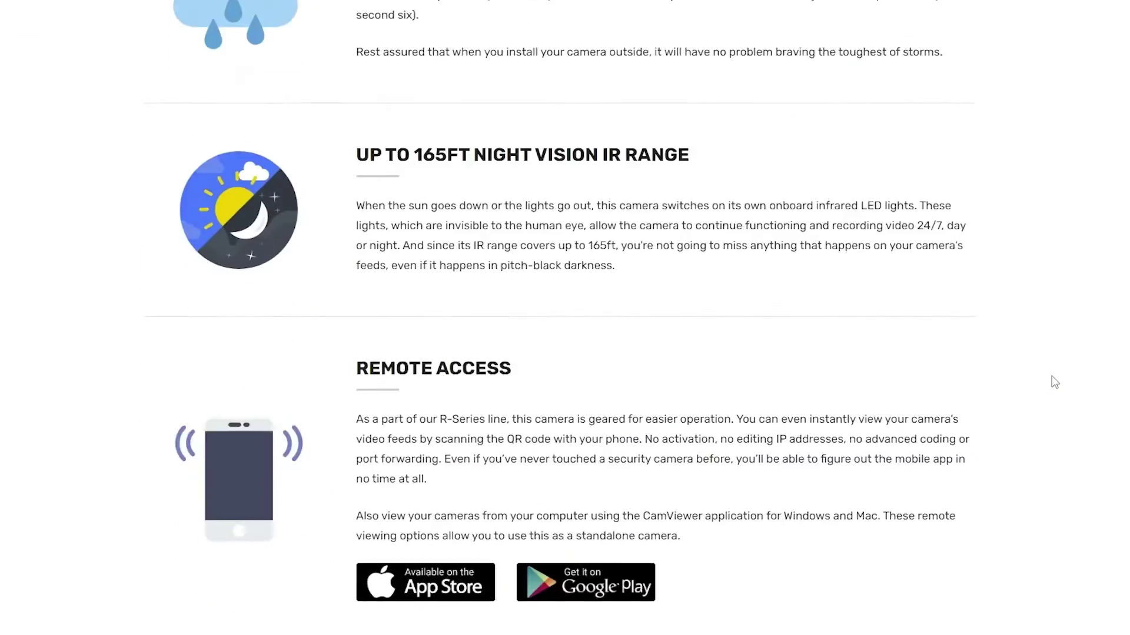
scroll(1053, 383, "up", 3)
scroll(721, 252, "down", 1)
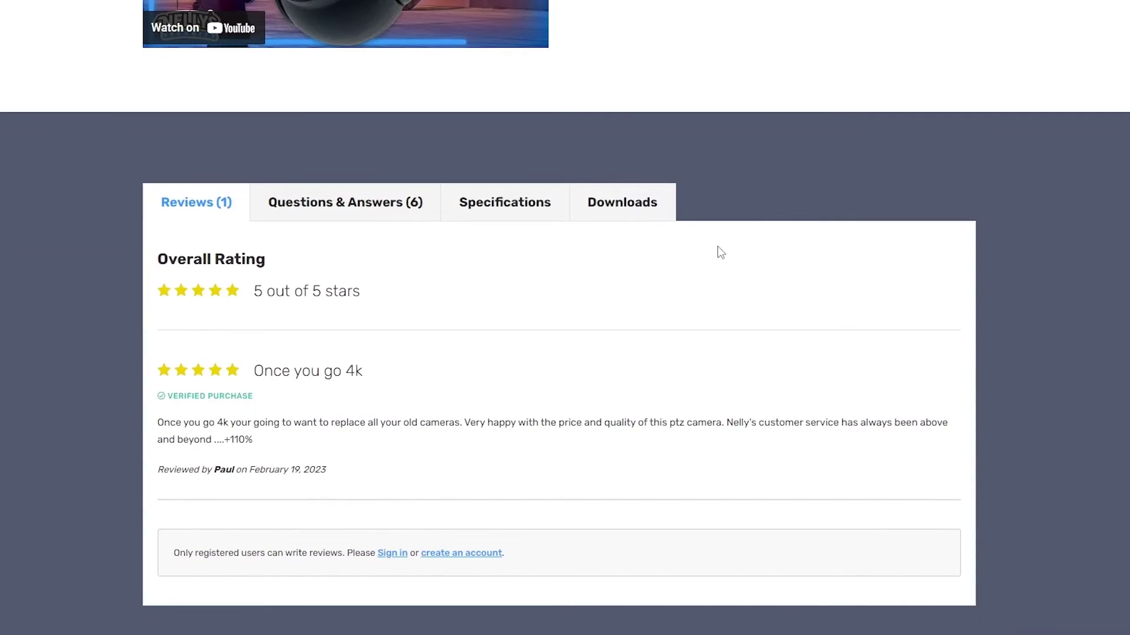
left_click(650, 204)
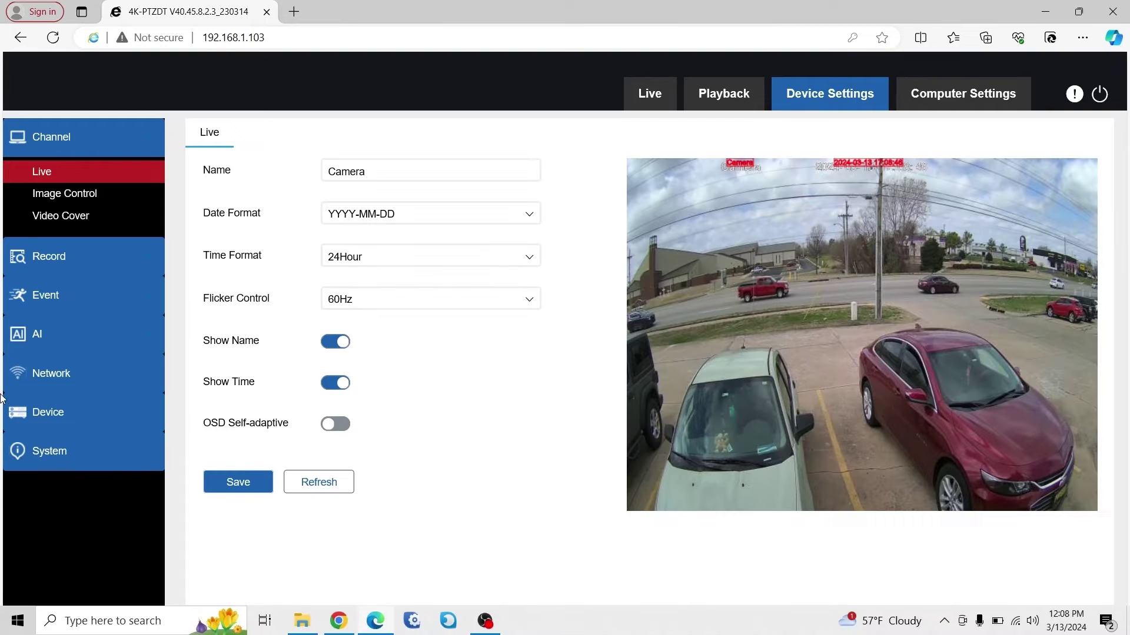
Under System > Maintenance > Upgrade, load the CHD528N .sw firmware file from the Desktop
left_click(78, 460)
left_click(77, 453)
left_click(355, 132)
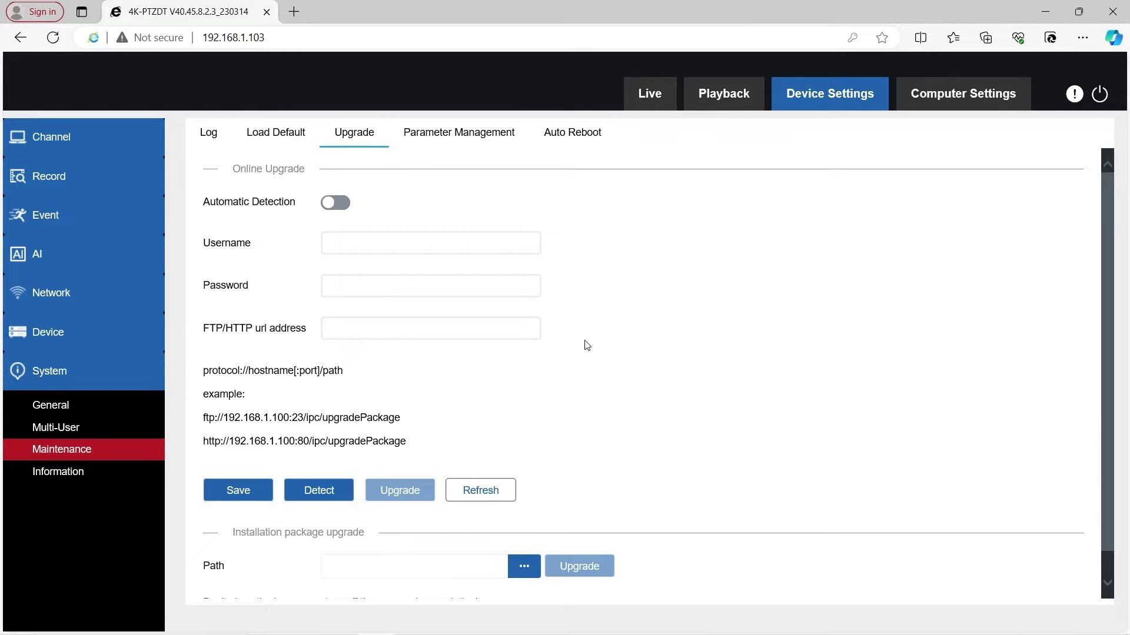
left_click(535, 573)
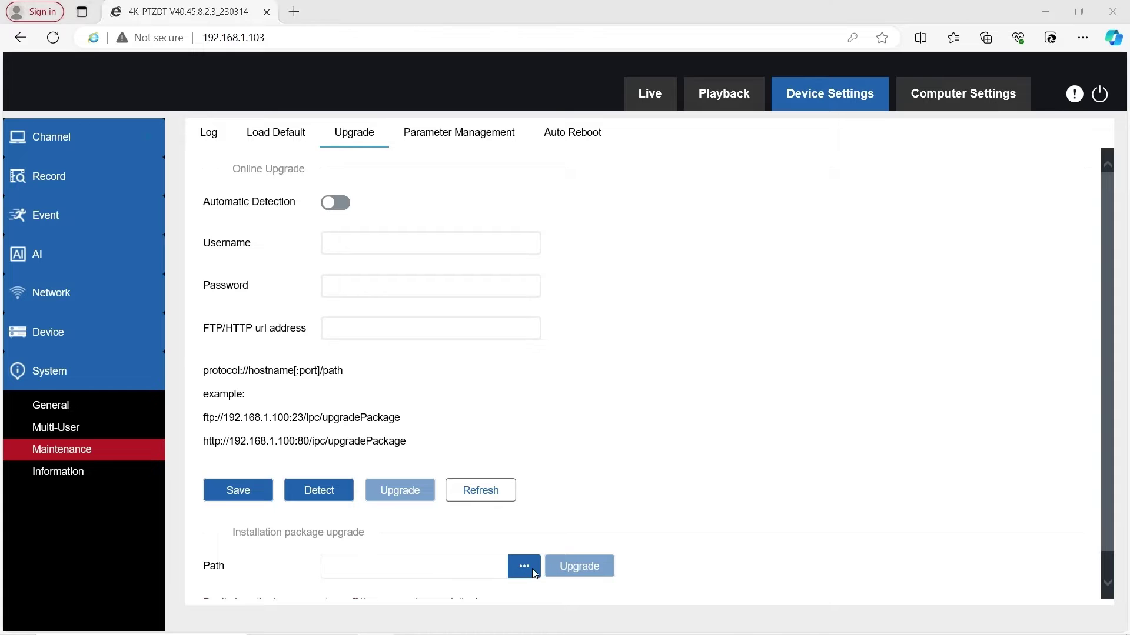
scroll(68, 168, "up", 4)
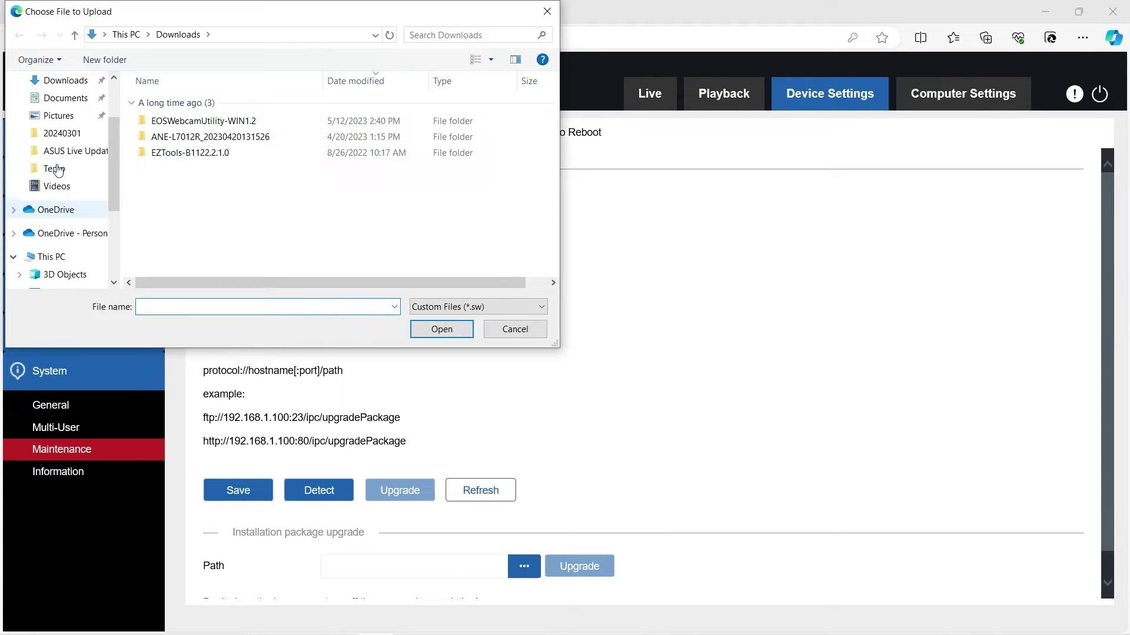
left_click(59, 145)
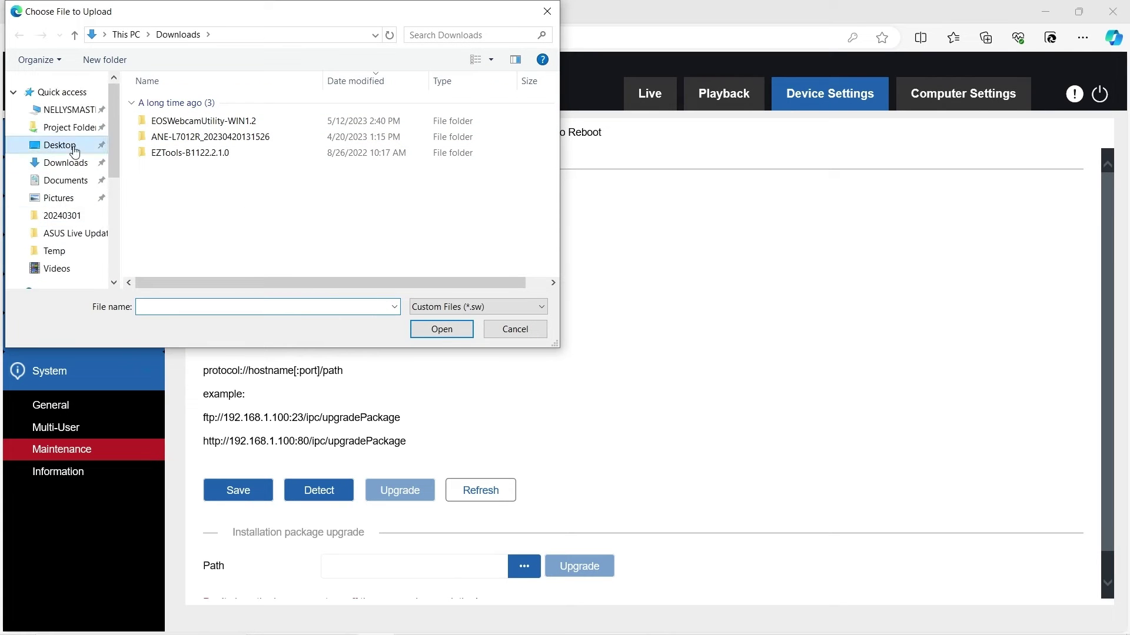
left_click(355, 152)
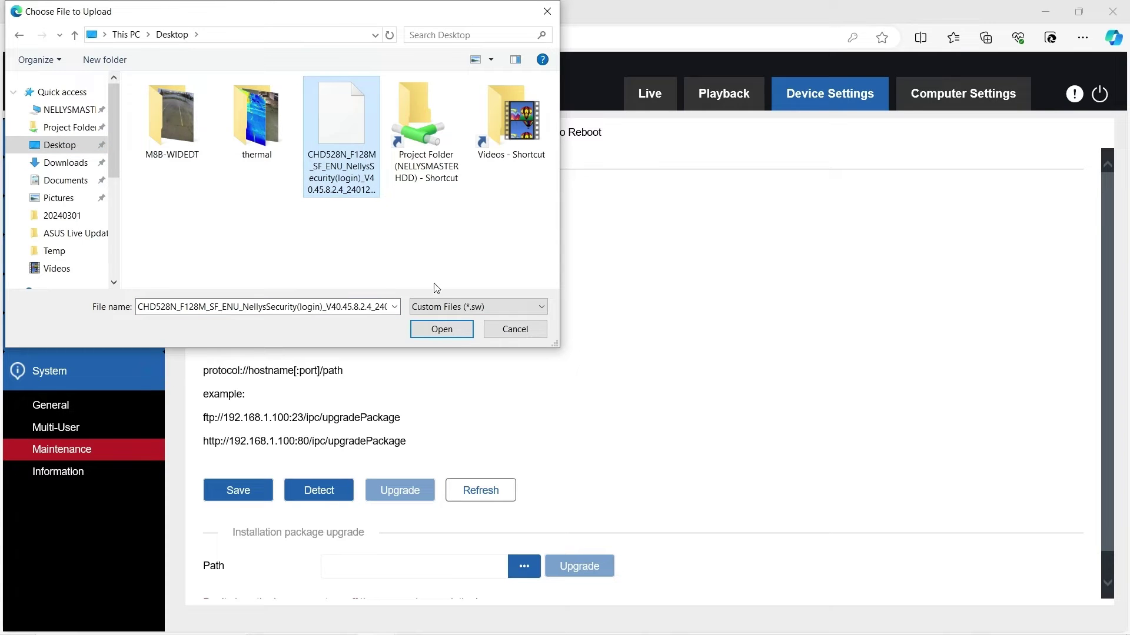
left_click(462, 328)
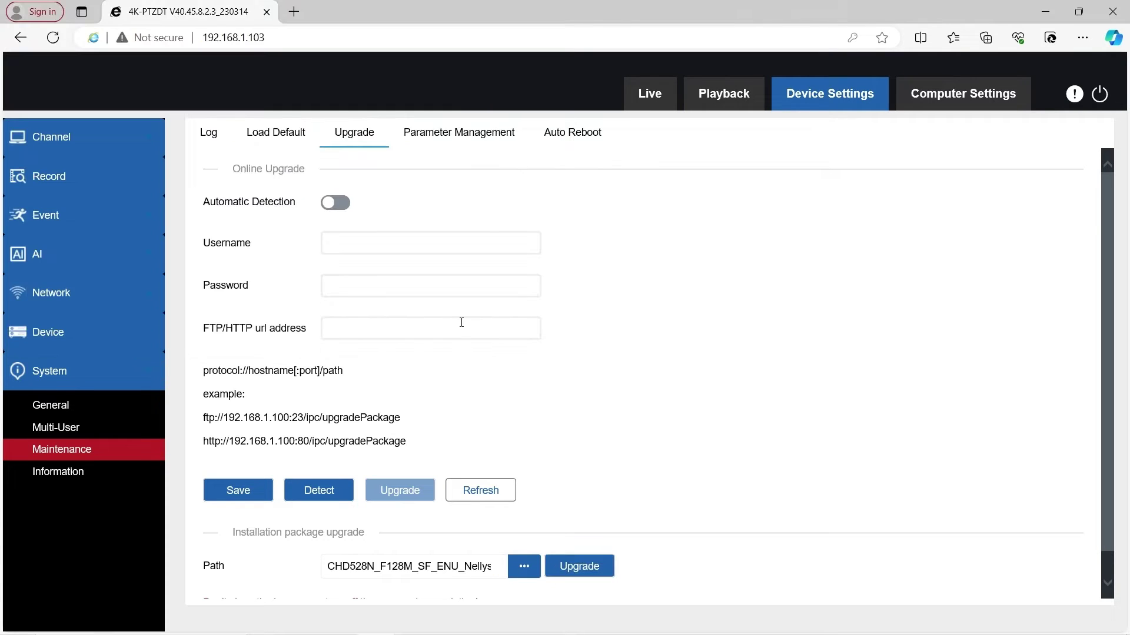
Start the firmware upgrade, confirm it, and authorize with the administrator password
left_click(587, 556)
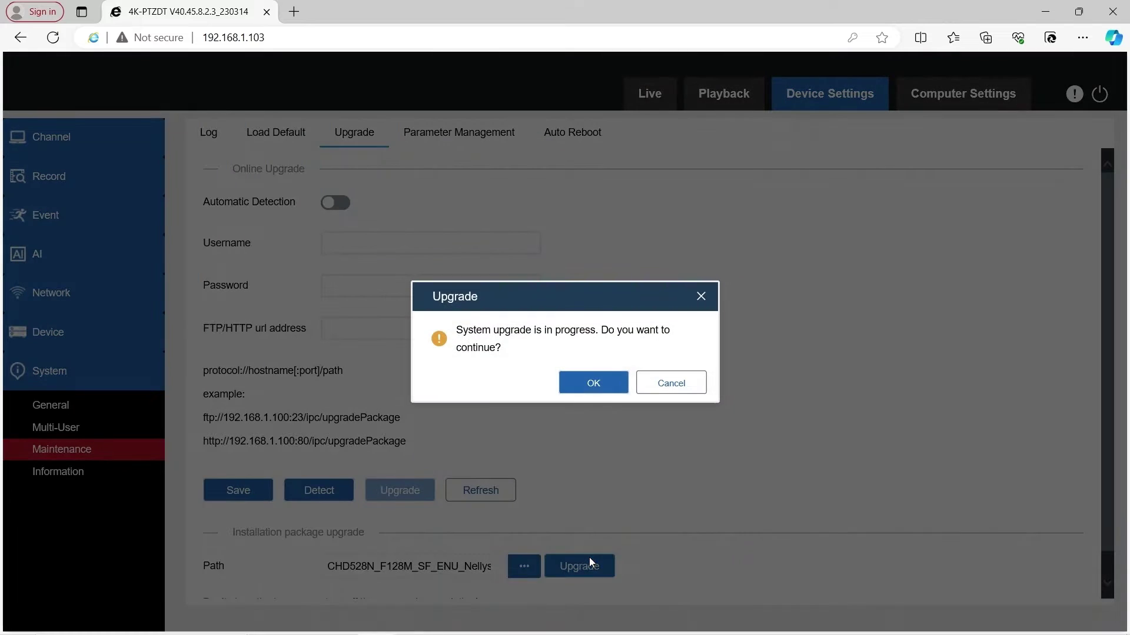
left_click(614, 380)
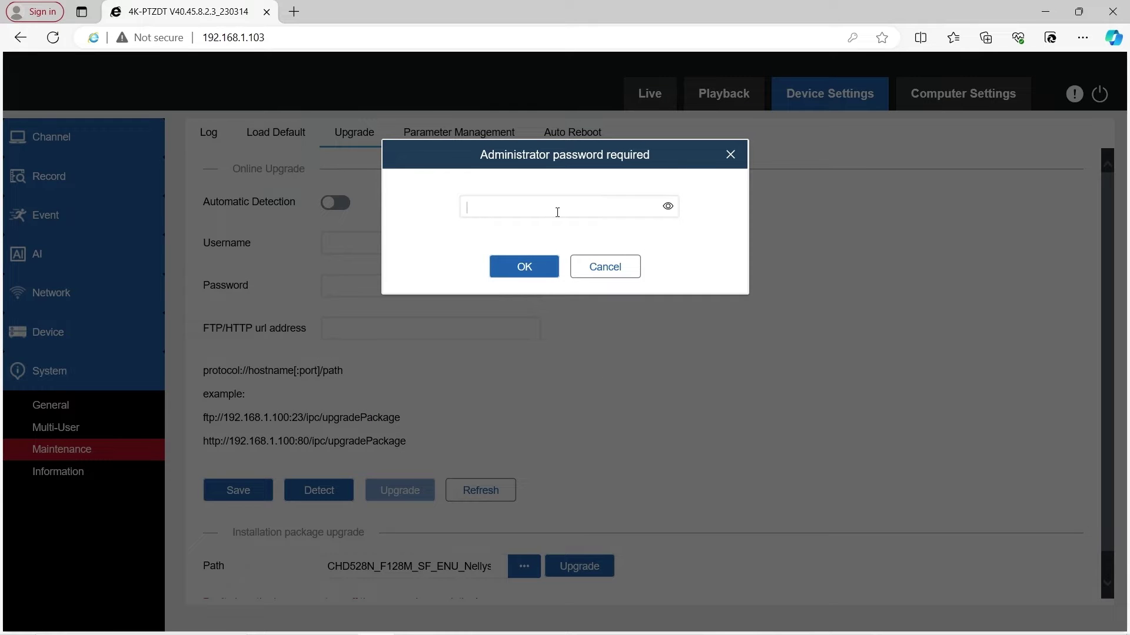
type("********")
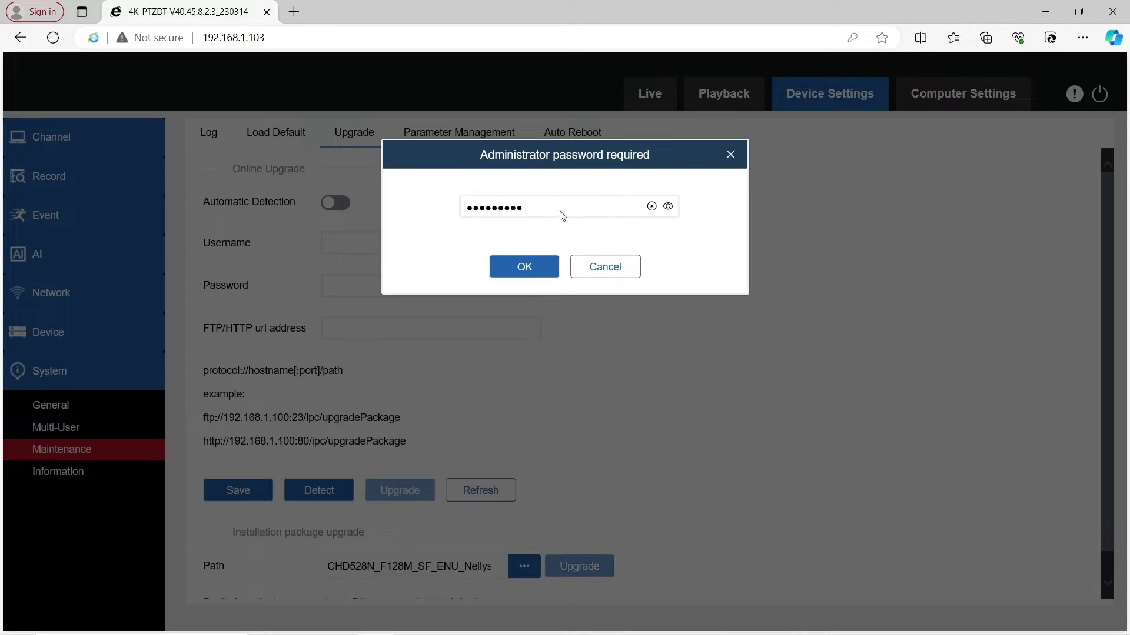
key("Return")
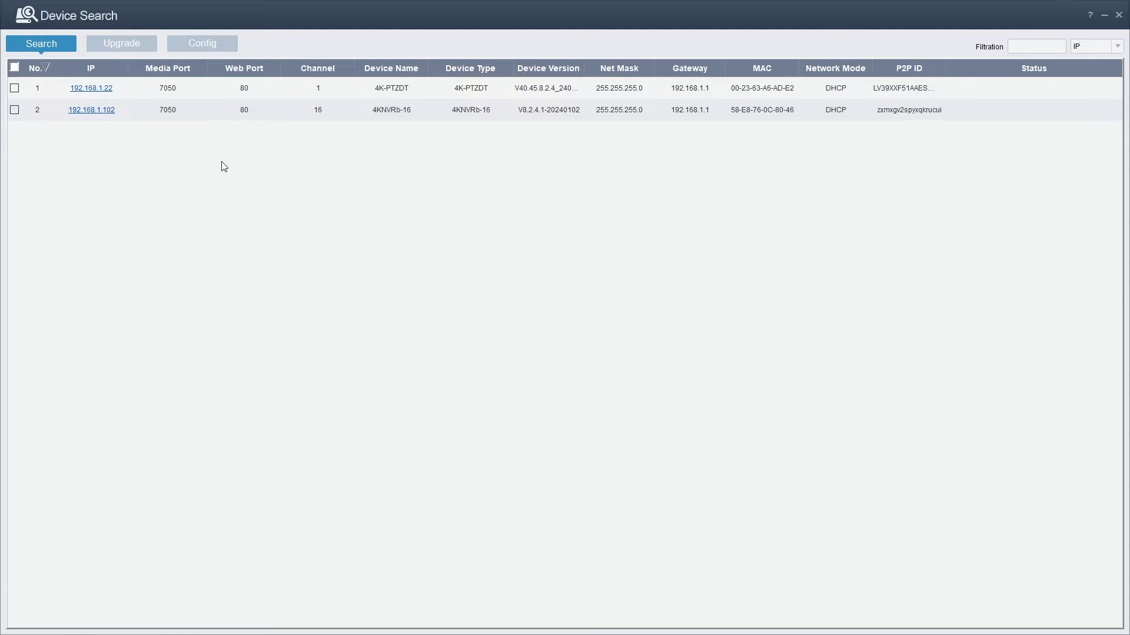
Open the camera's web page at 192.168.1.22 from the Device Search results
left_click(100, 92)
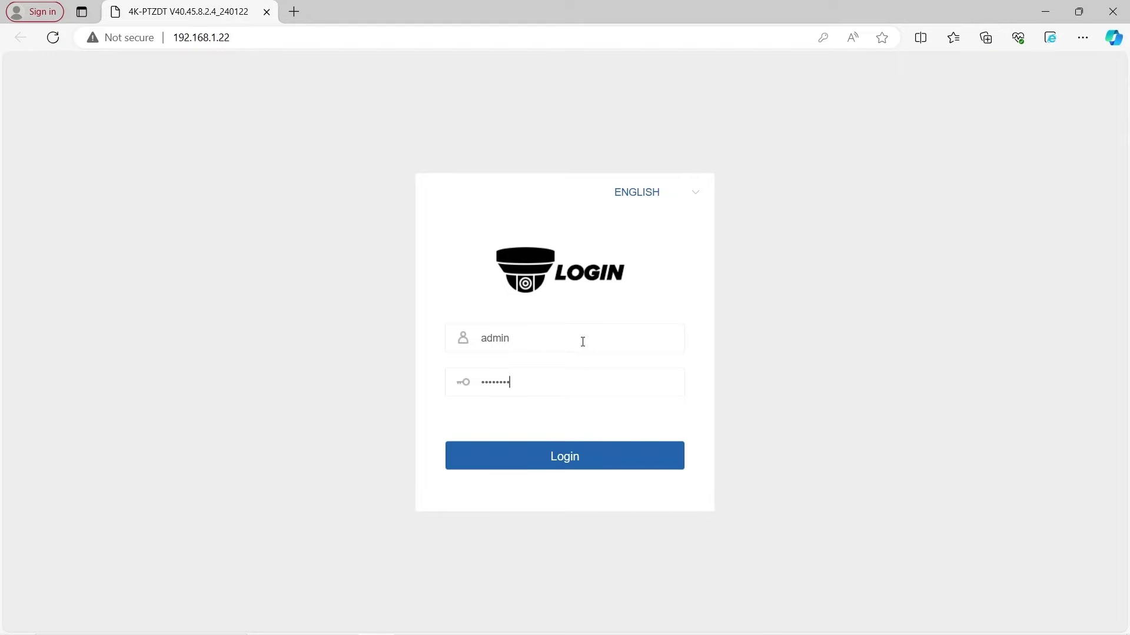
Log in and go to Device Settings > AI > Setup, Pedestrian & Vehicle tab
key("Return")
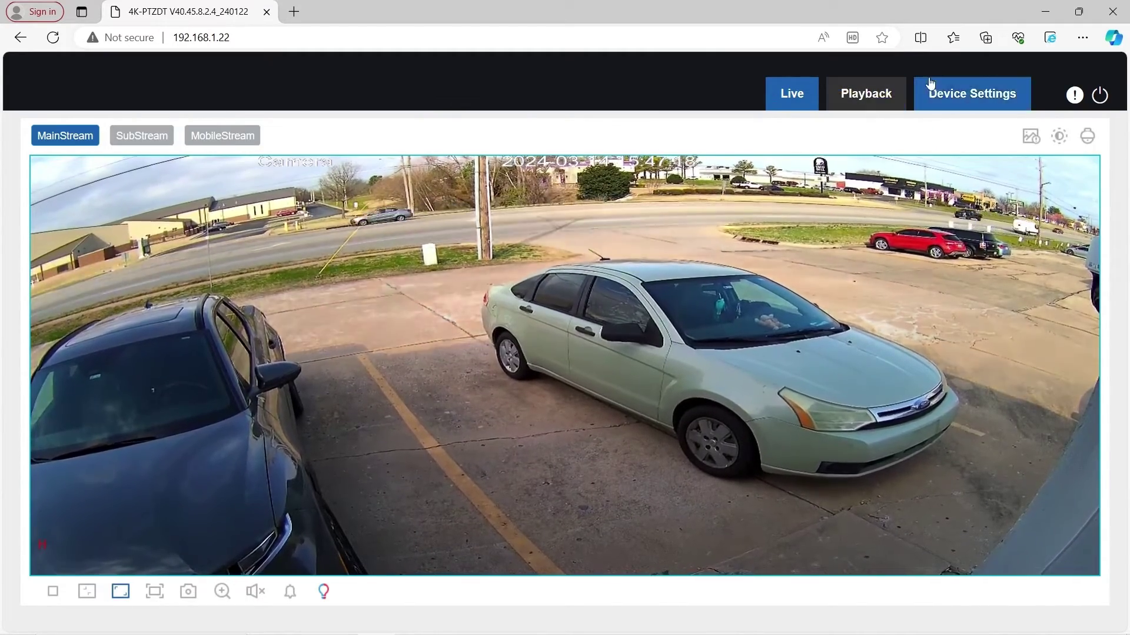
left_click(937, 86)
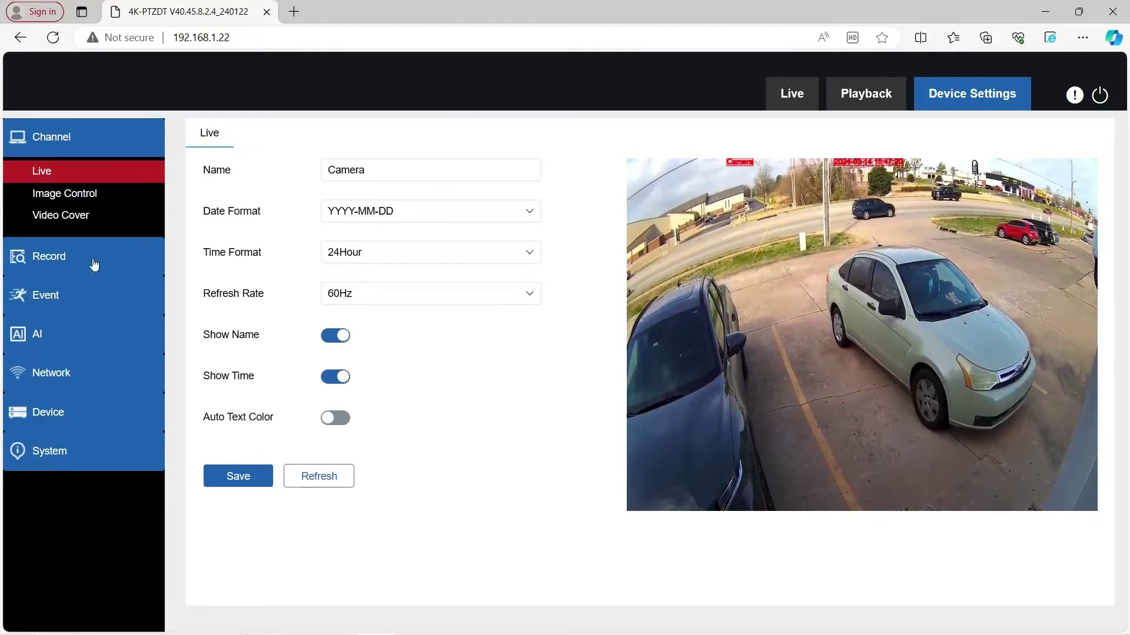
left_click(53, 331)
left_click(69, 287)
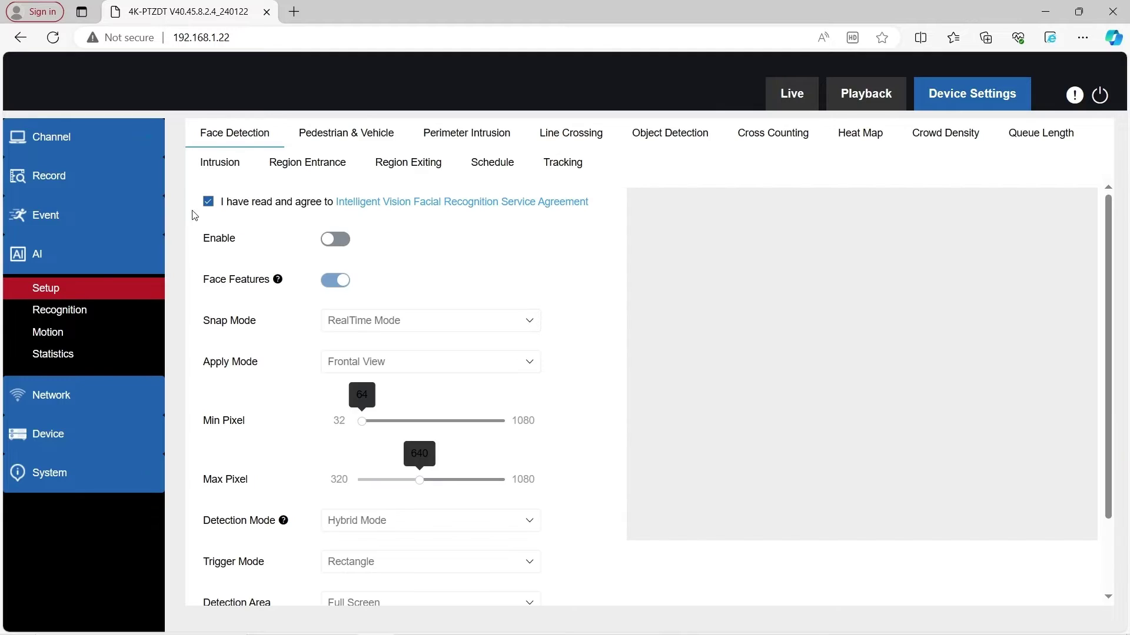
left_click(370, 135)
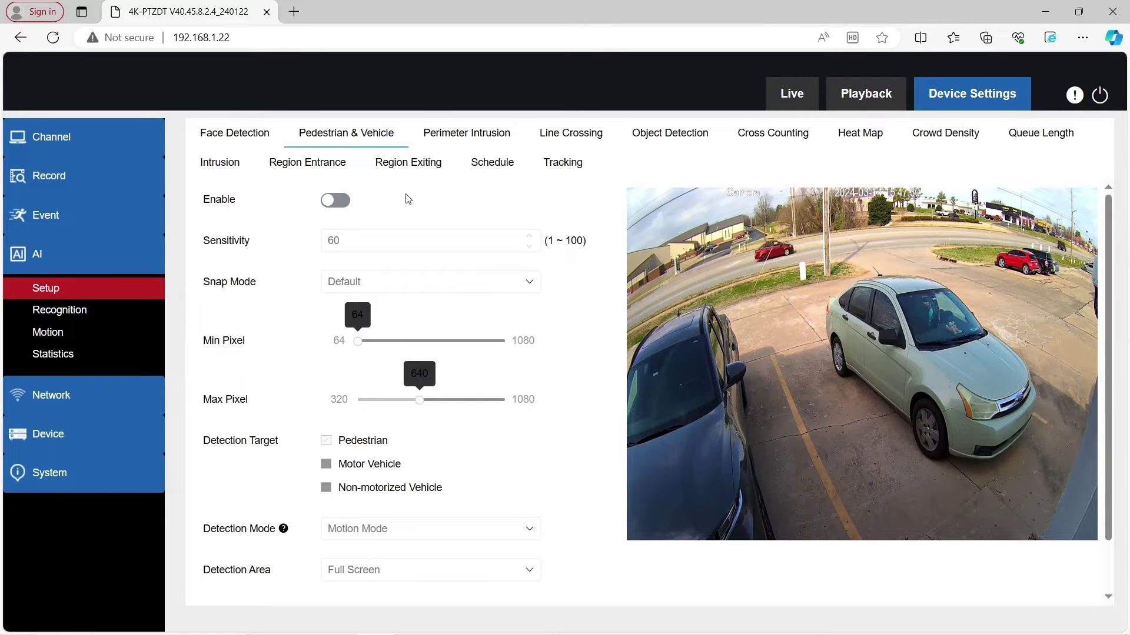
Enable Pedestrian & Vehicle detection with only Pedestrian ticked as the target
left_click(343, 202)
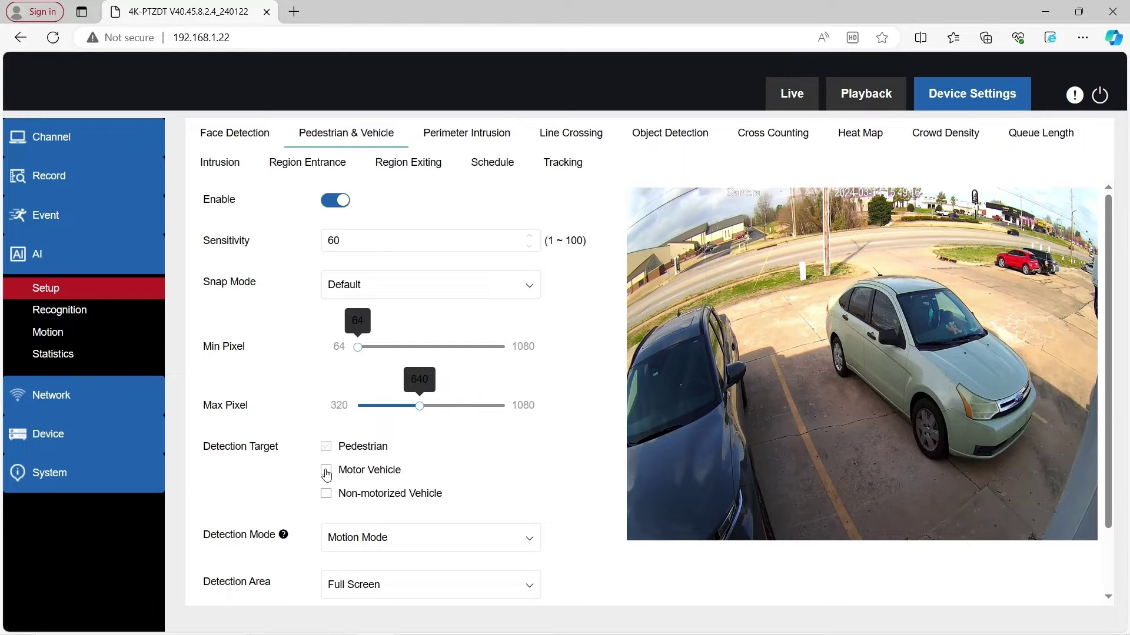
left_click(326, 470)
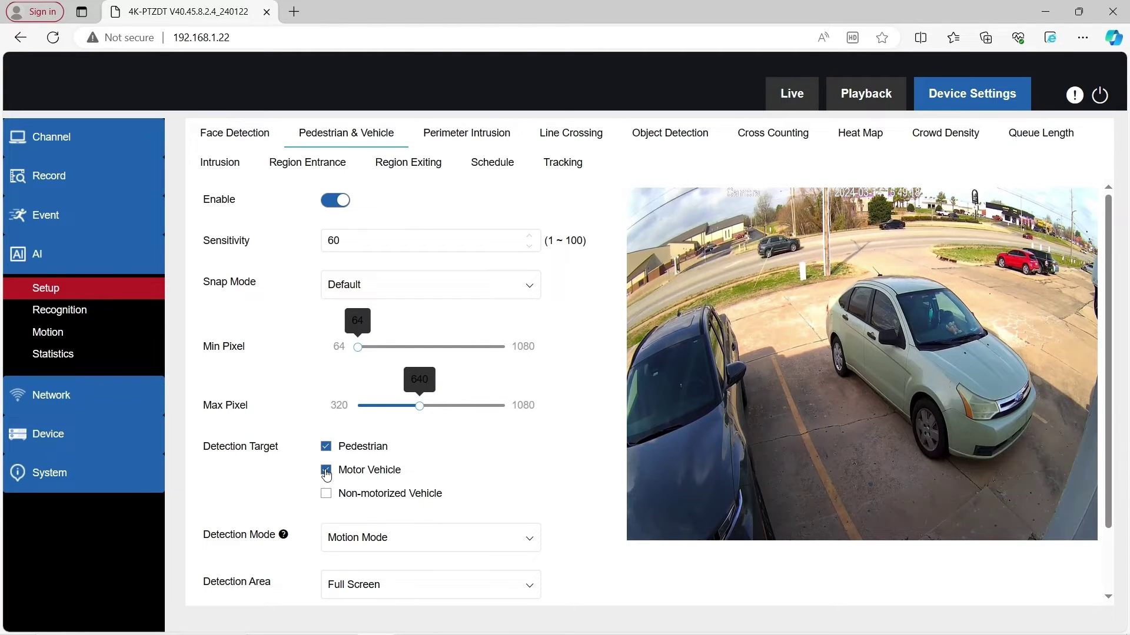
left_click(325, 495)
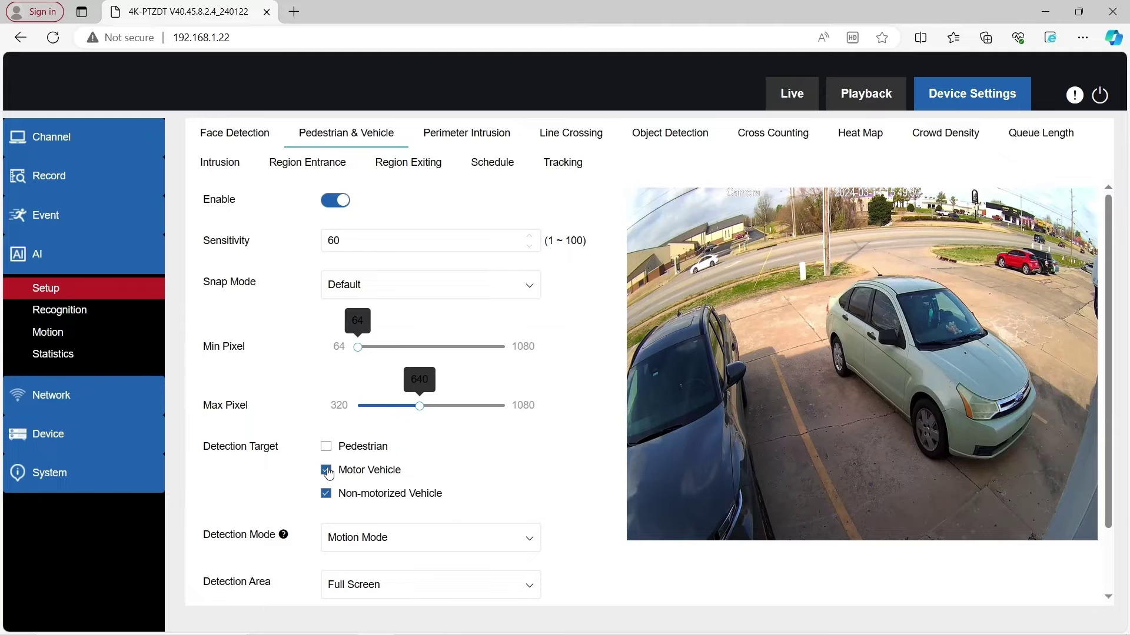
left_click(326, 470)
left_click(327, 491)
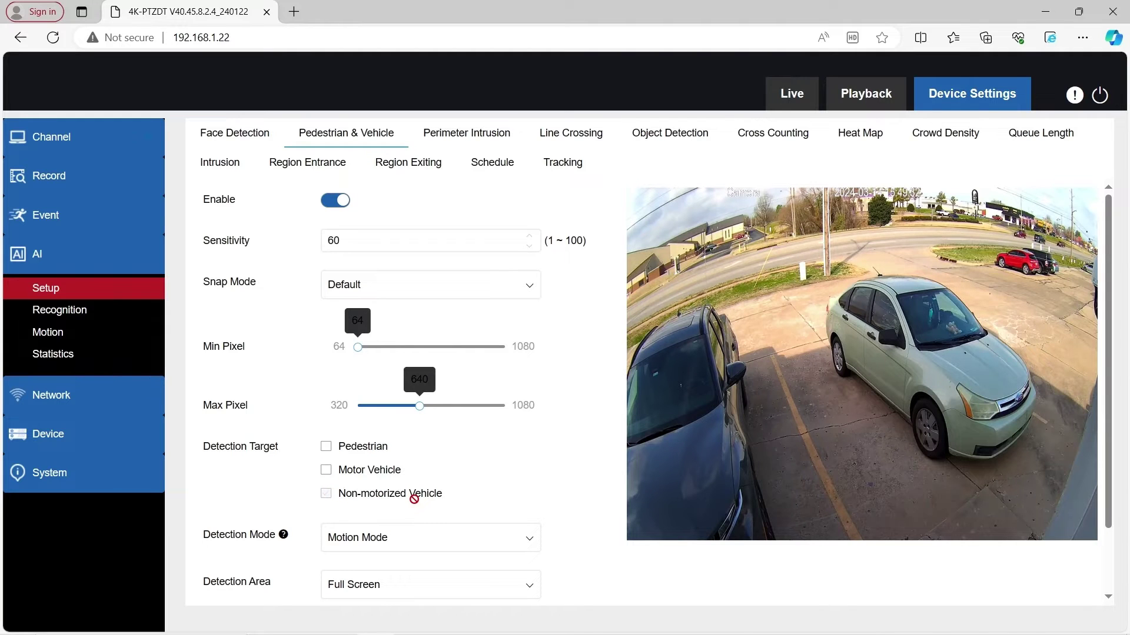
left_click(326, 470)
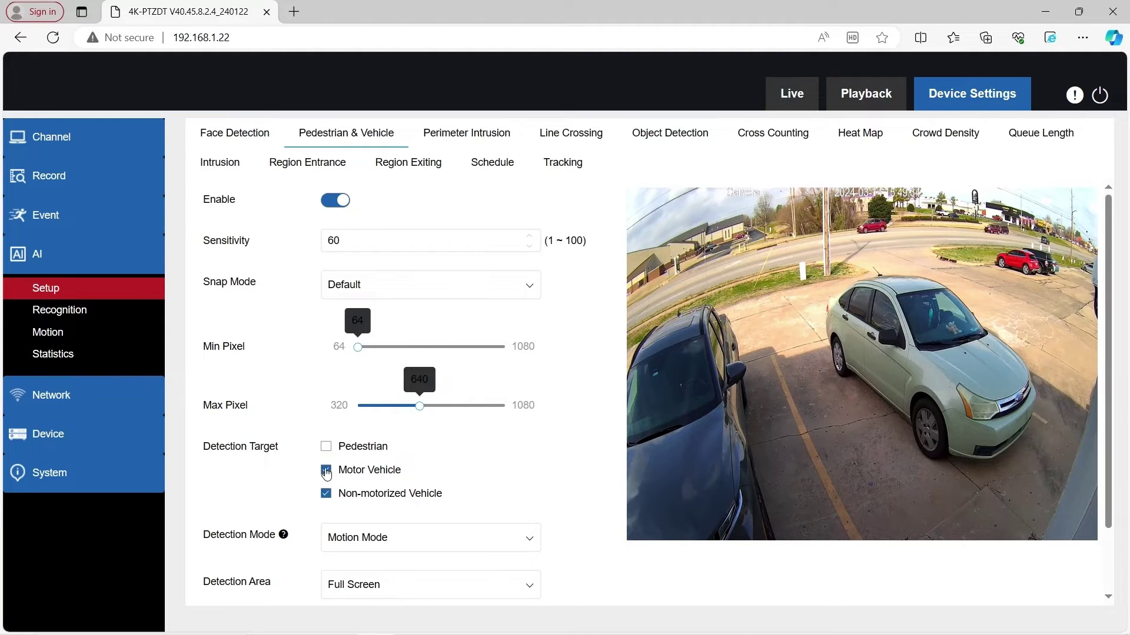
left_click(325, 498)
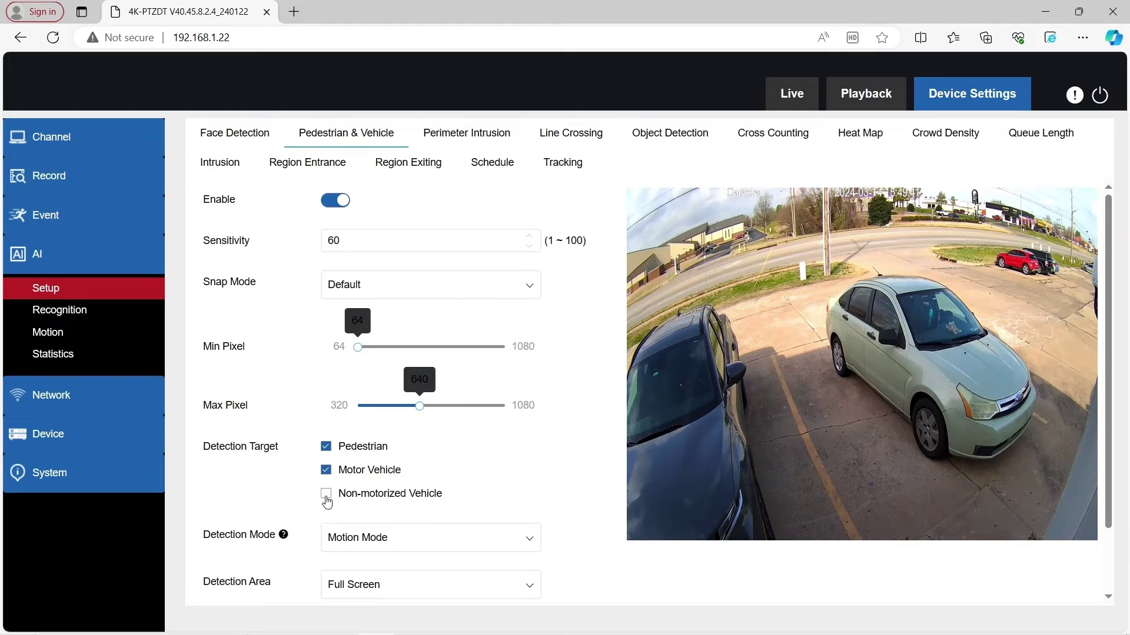
left_click(325, 470)
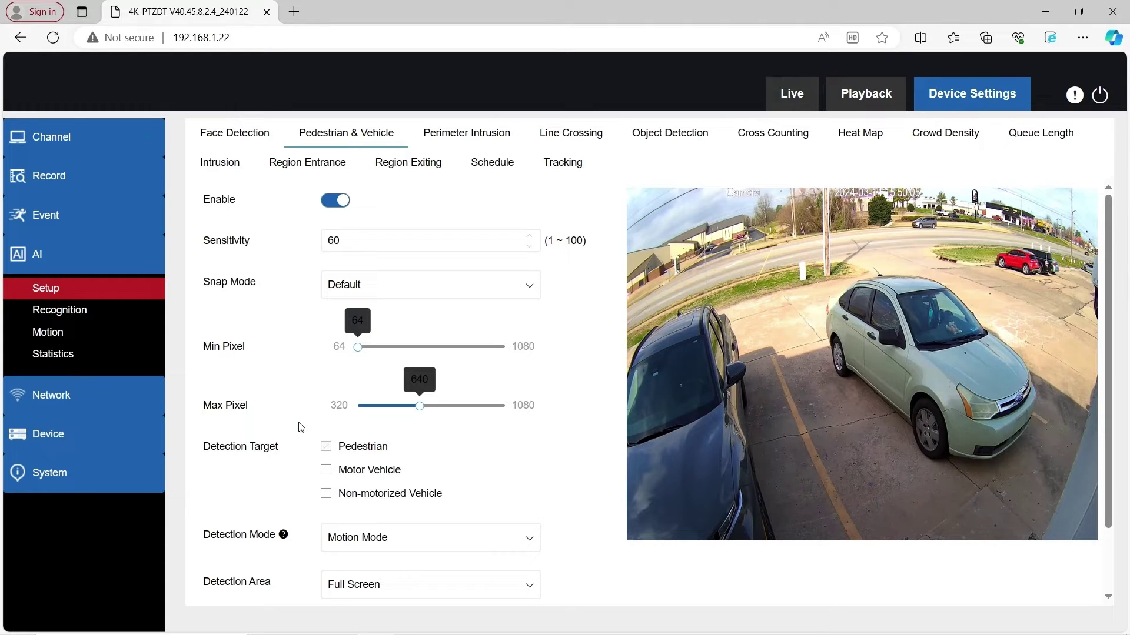
Set the maximum target pixel size to 549 and preview it on the image
left_click(373, 237)
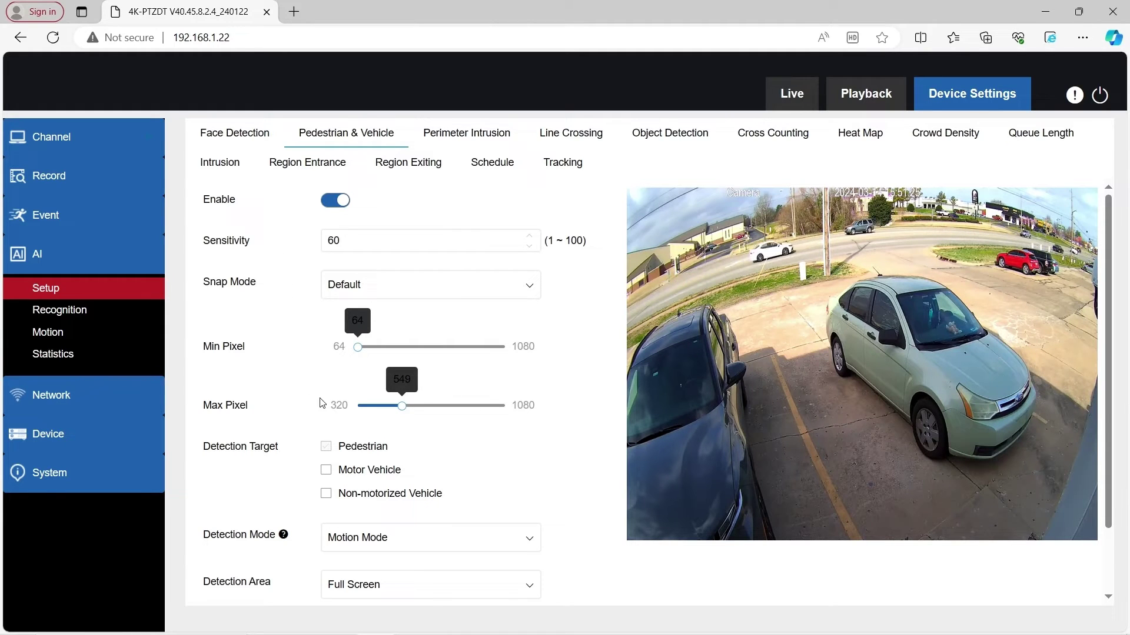
left_click(402, 405)
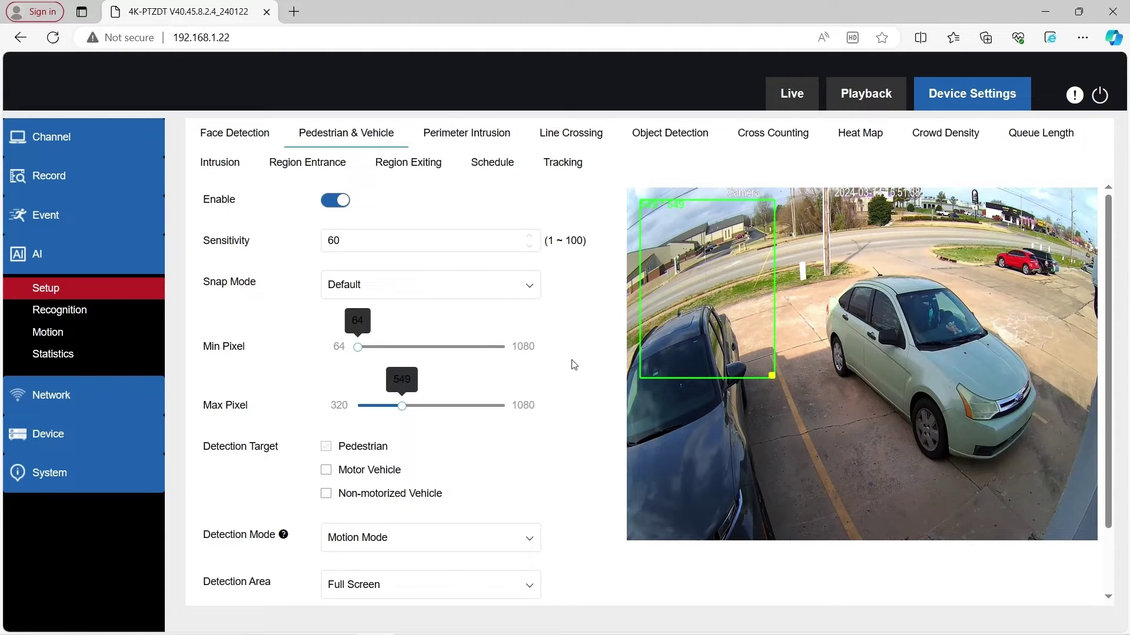
scroll(583, 370, "down", 2)
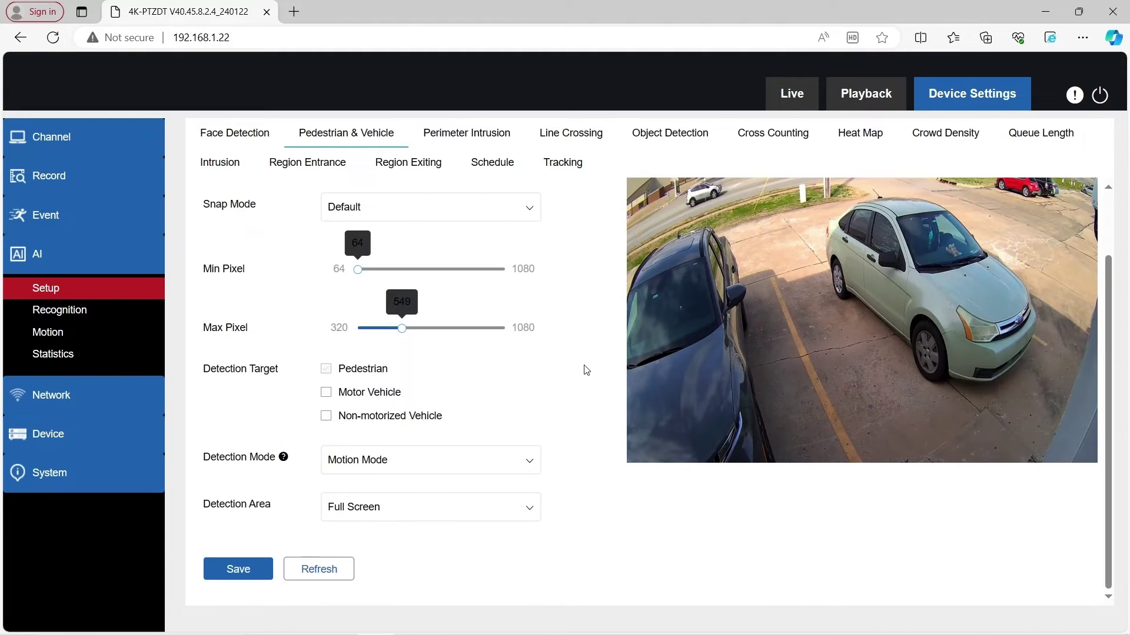
Review the Detection Mode options and keep Motion Mode
left_click(510, 469)
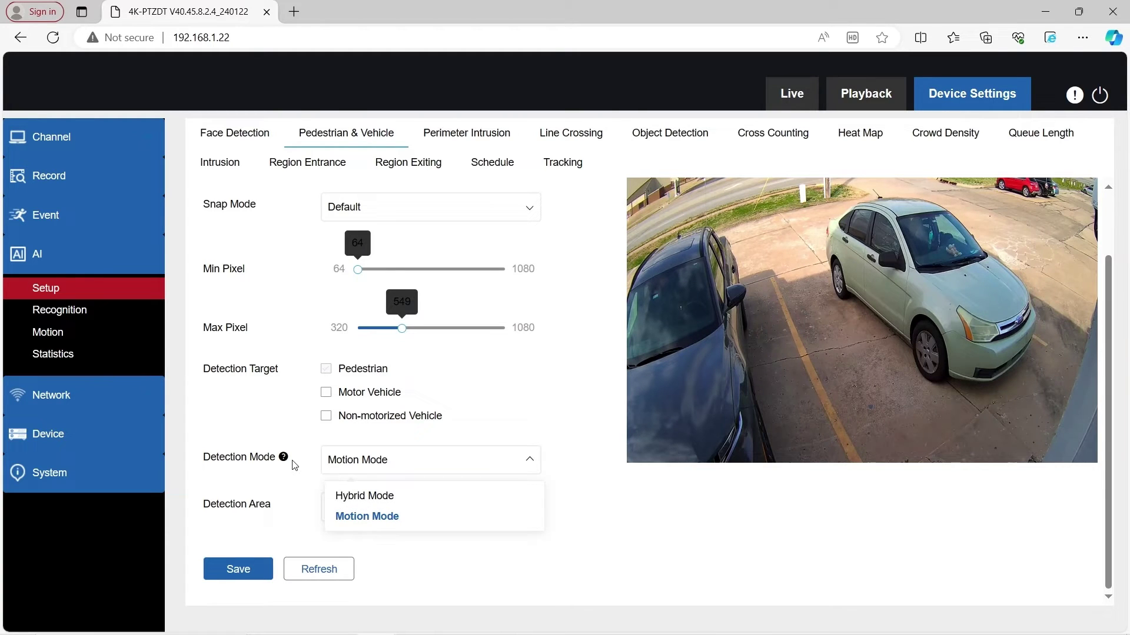
mouse_move(285, 461)
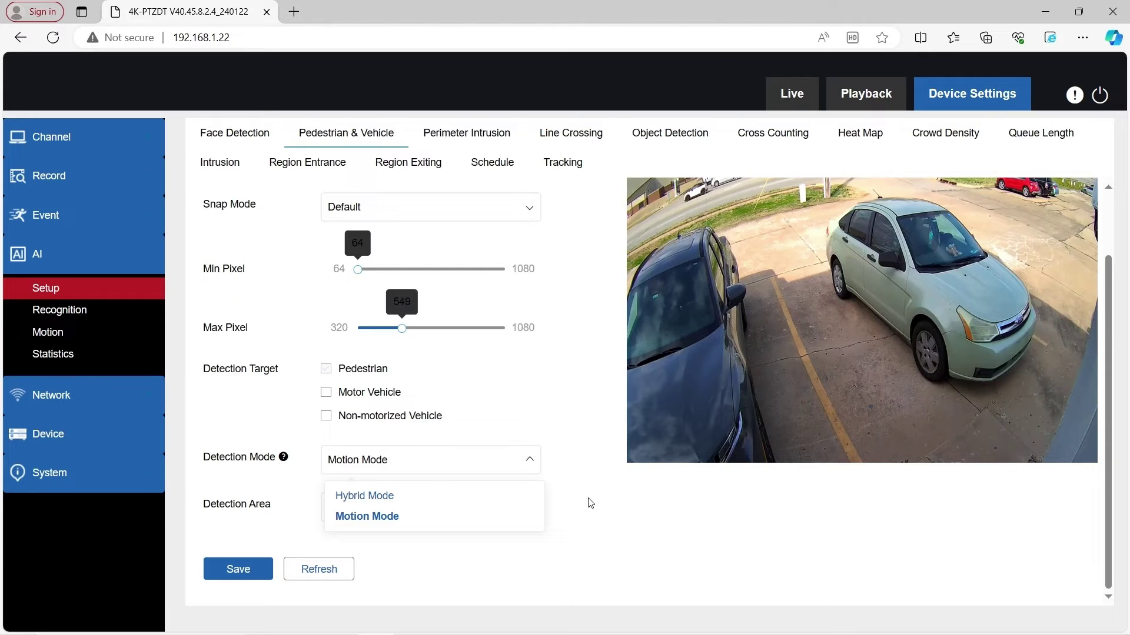
left_click(509, 516)
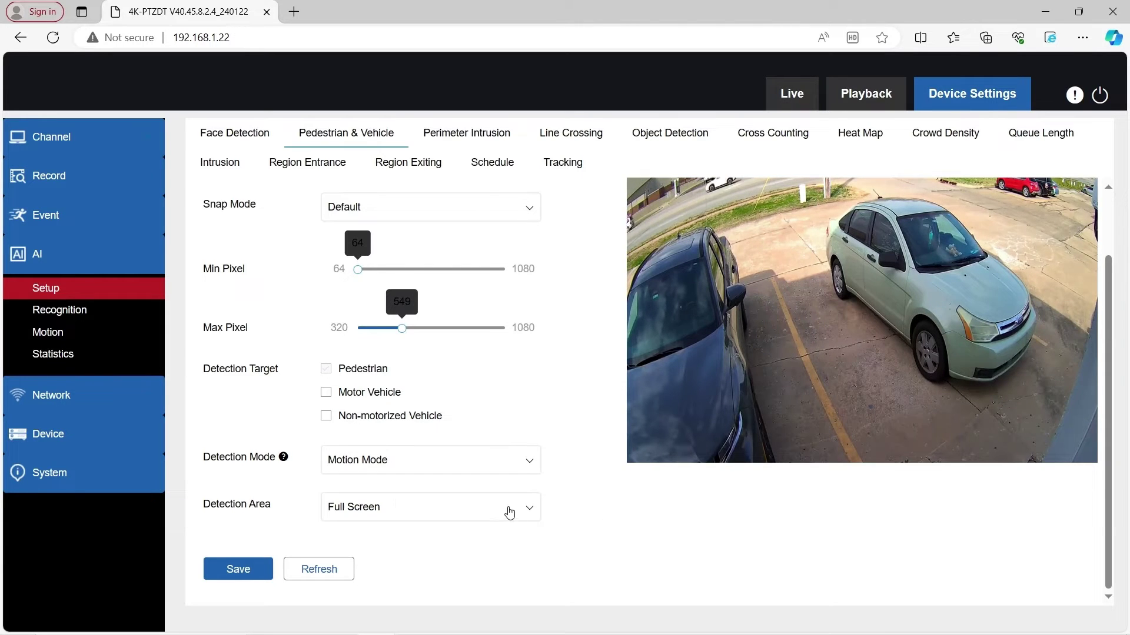
scroll(567, 498, "up", 2)
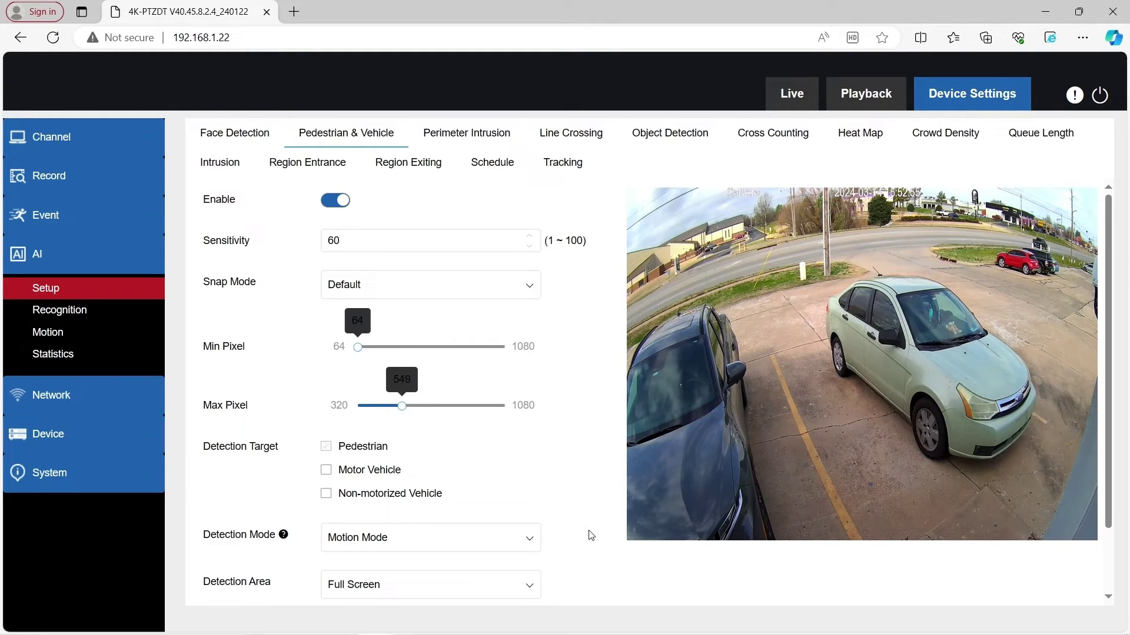
scroll(591, 535, "down", 2)
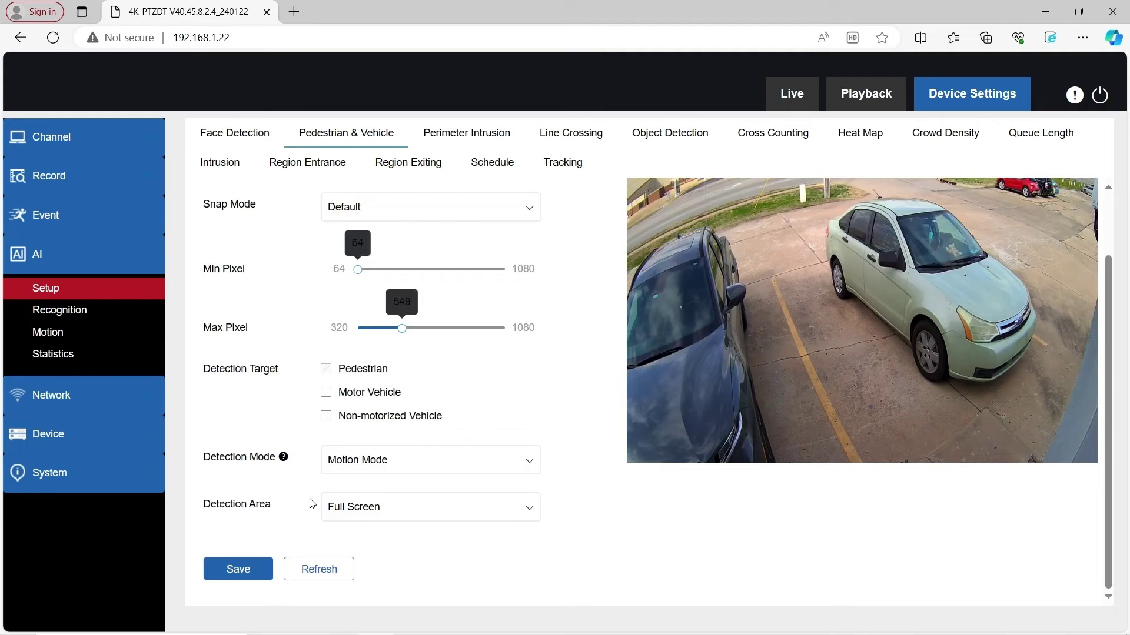
Try a user-defined detection area, revert it to Full Screen, and save the settings
left_click(385, 516)
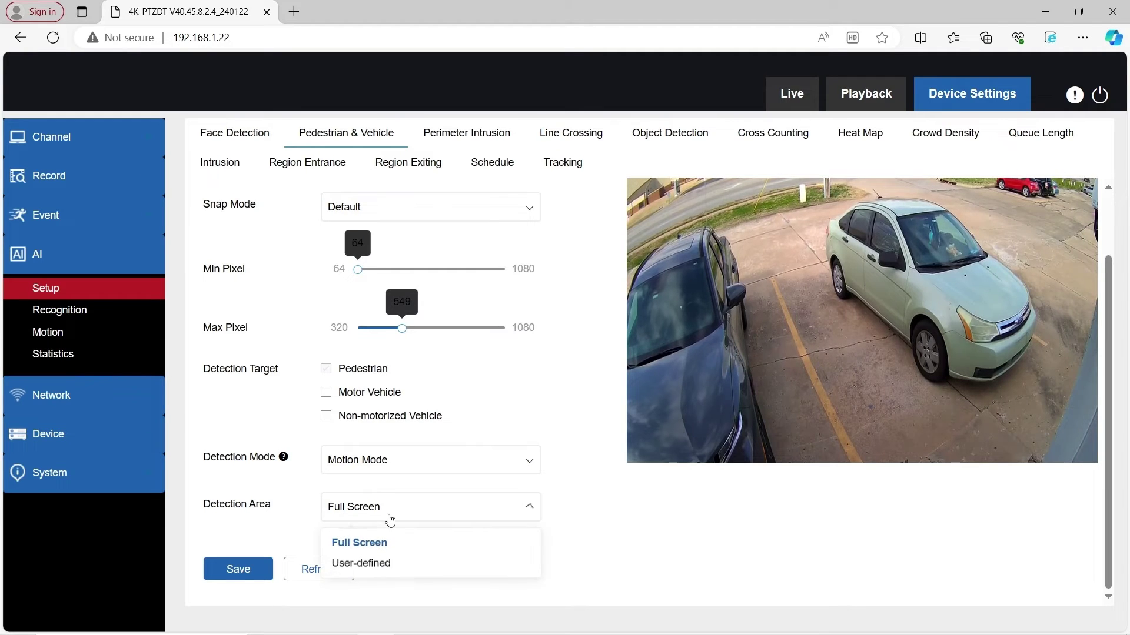
left_click(412, 564)
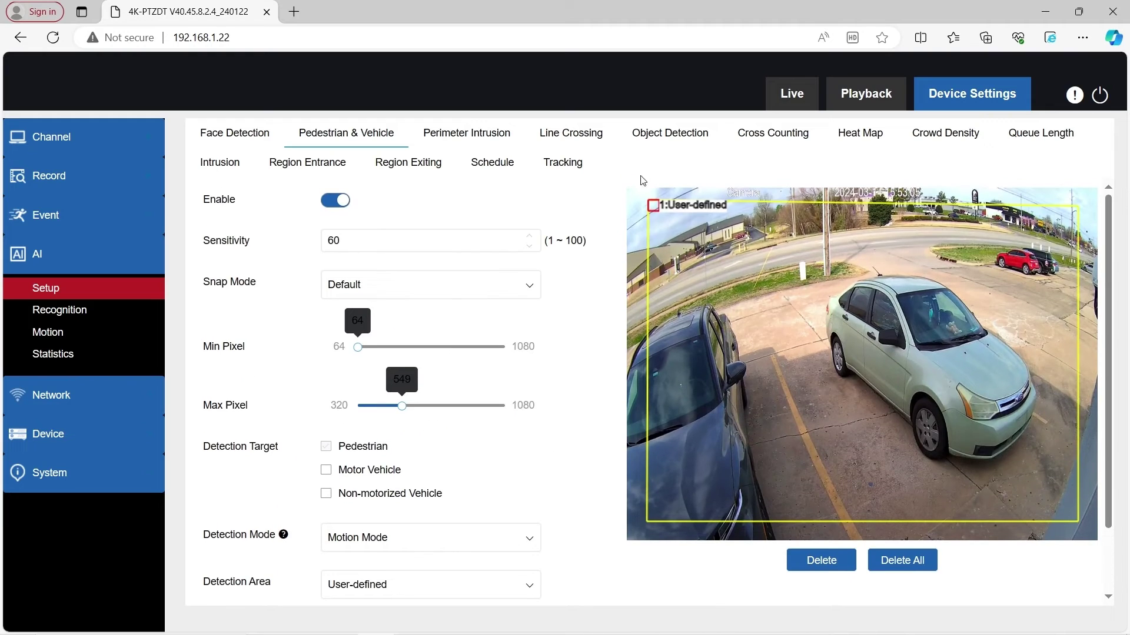
left_click(671, 226)
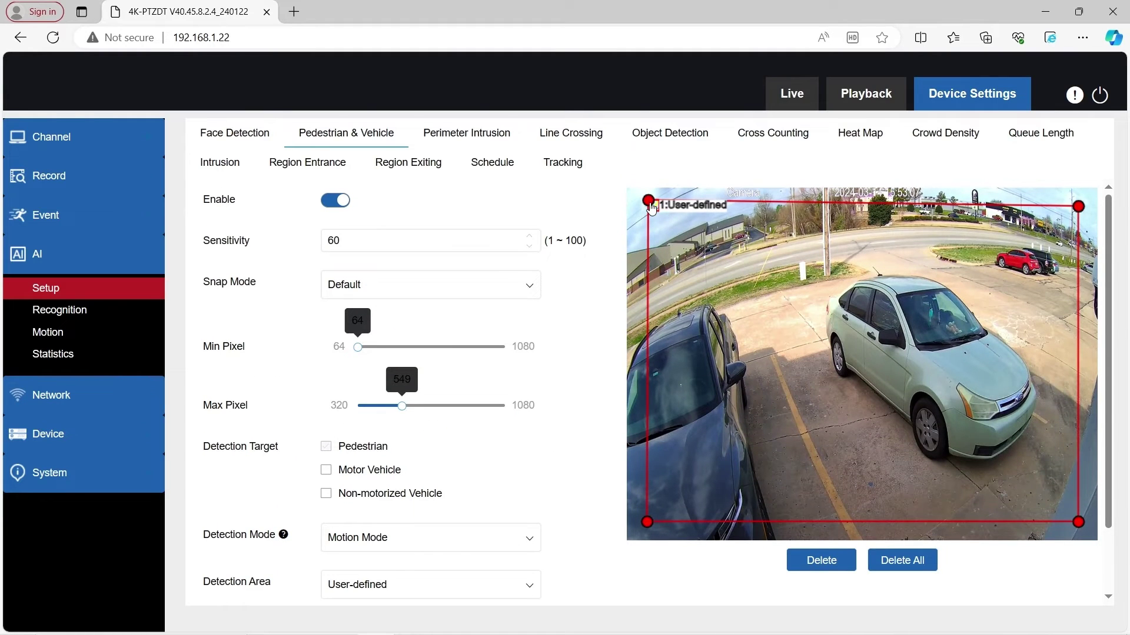
mouse_move(650, 206)
left_mouse_down()
mouse_move(750, 432)
mouse_move(882, 435)
mouse_move(941, 459)
mouse_move(741, 248)
mouse_move(652, 204)
left_mouse_up()
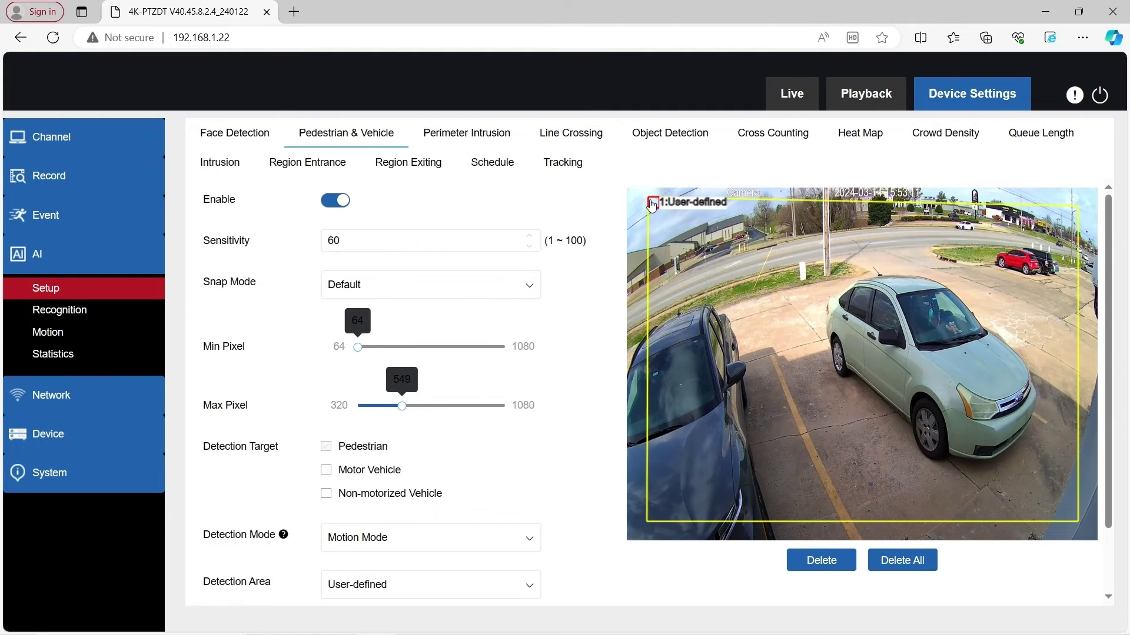
left_click(466, 585)
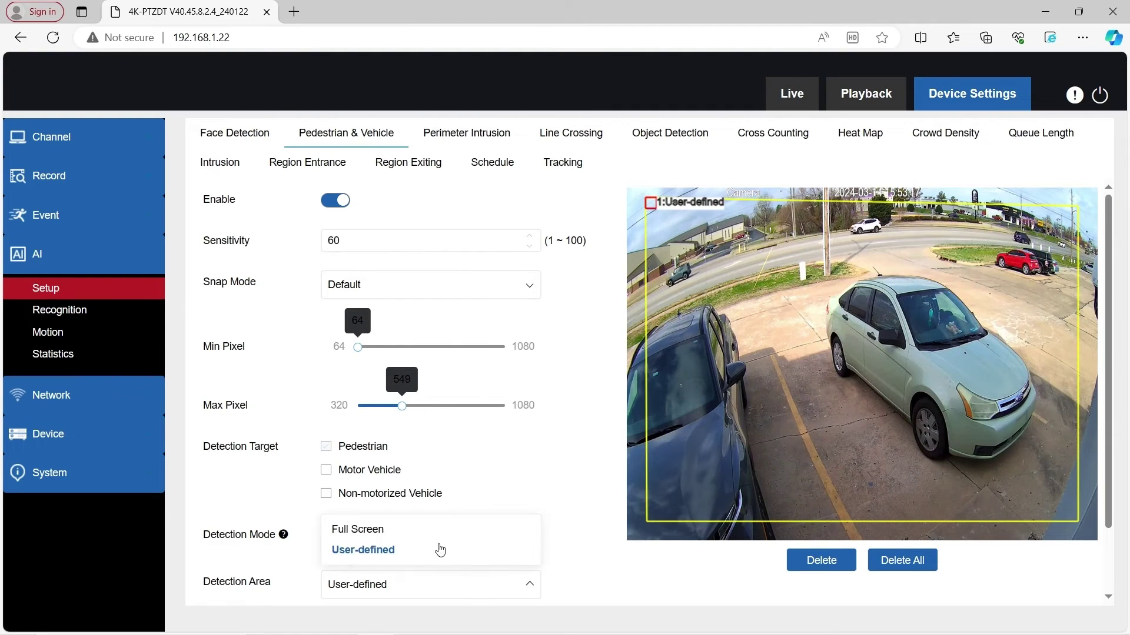
left_click(405, 531)
scroll(529, 537, "down", 2)
left_click(225, 574)
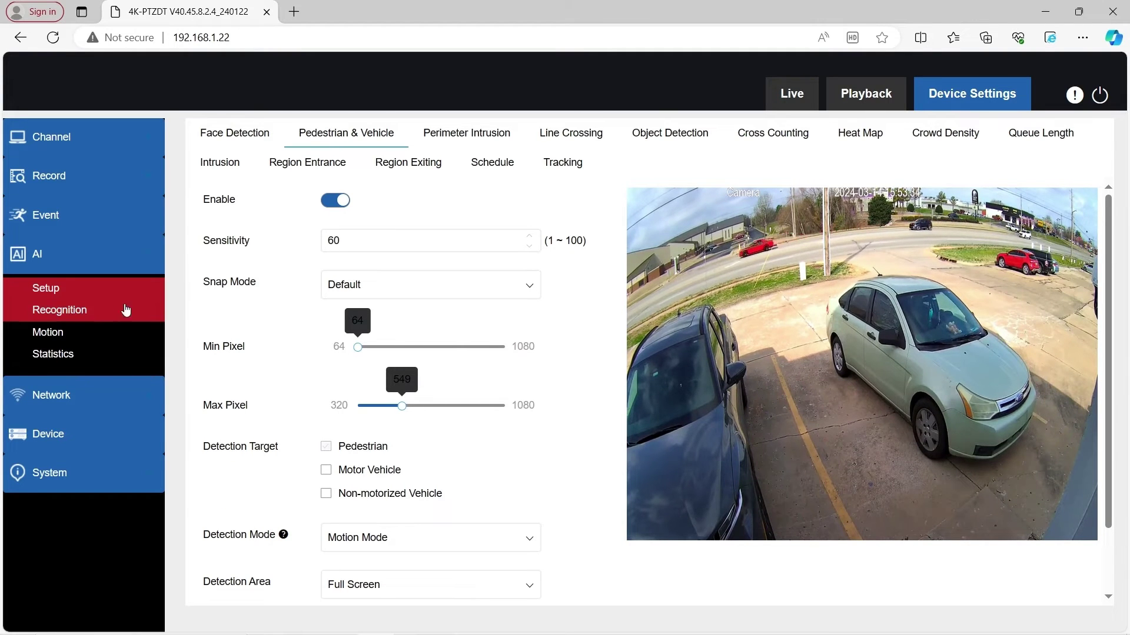
In AI > Motion, switch on Link Auto PTZ Tracking for Pedestrian & Vehicle and save
left_click(104, 341)
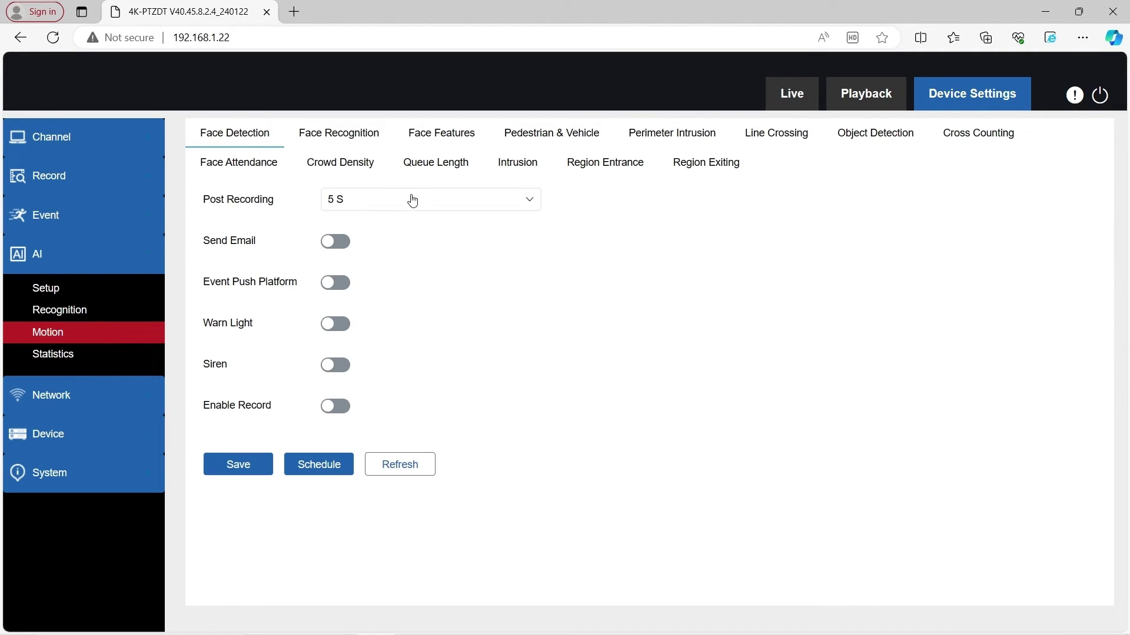
left_click(580, 141)
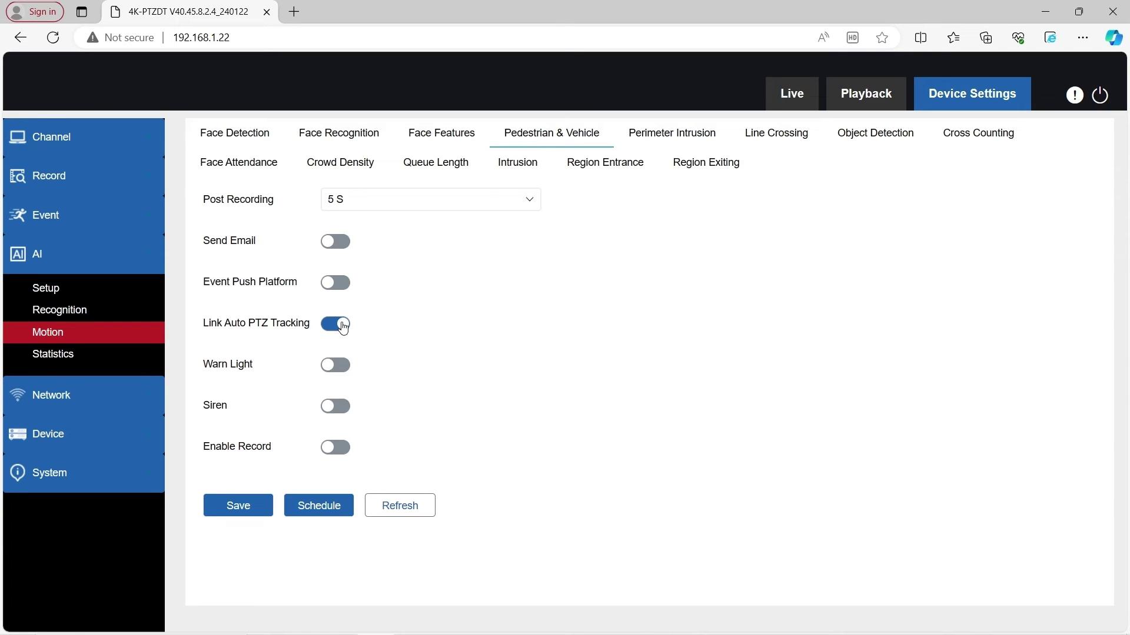
left_click(247, 504)
Switch to the Live view to watch the camera feed
left_click(794, 82)
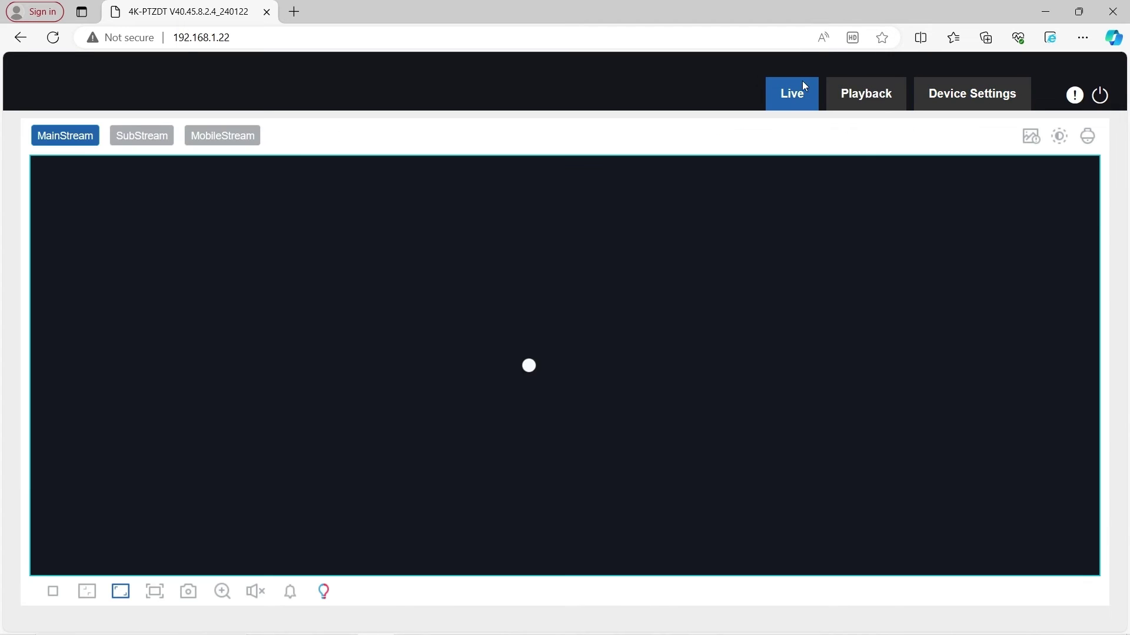